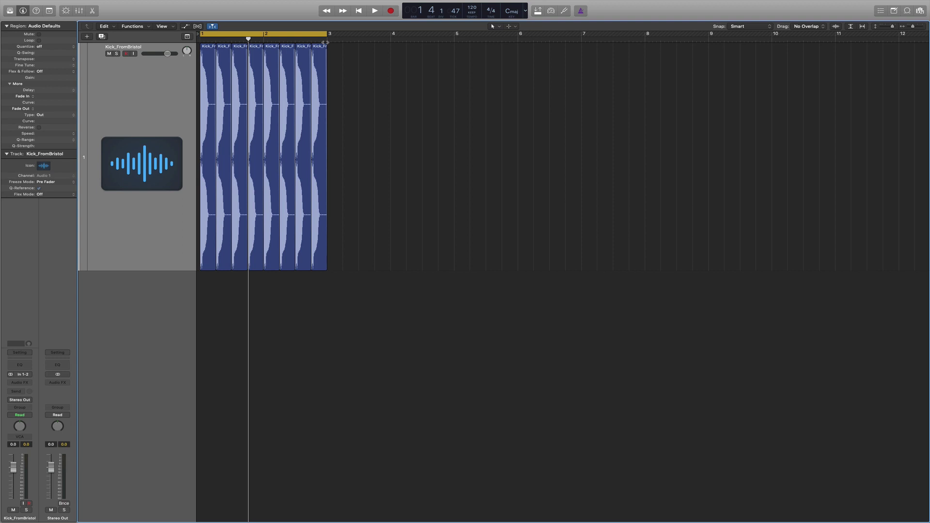
Create one software instrument track using the EXS24 (Sampler) in mono, with output 1 + 2
left_click(86, 36)
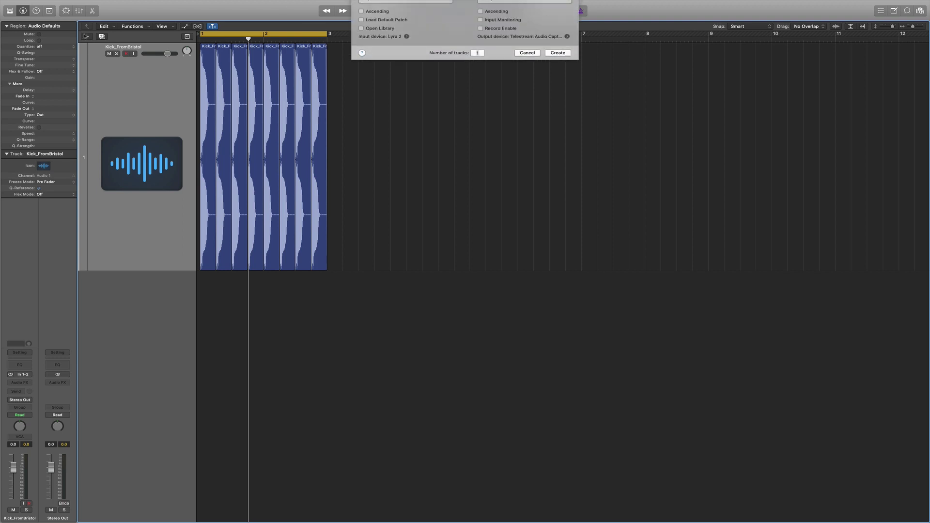
left_click(386, 17)
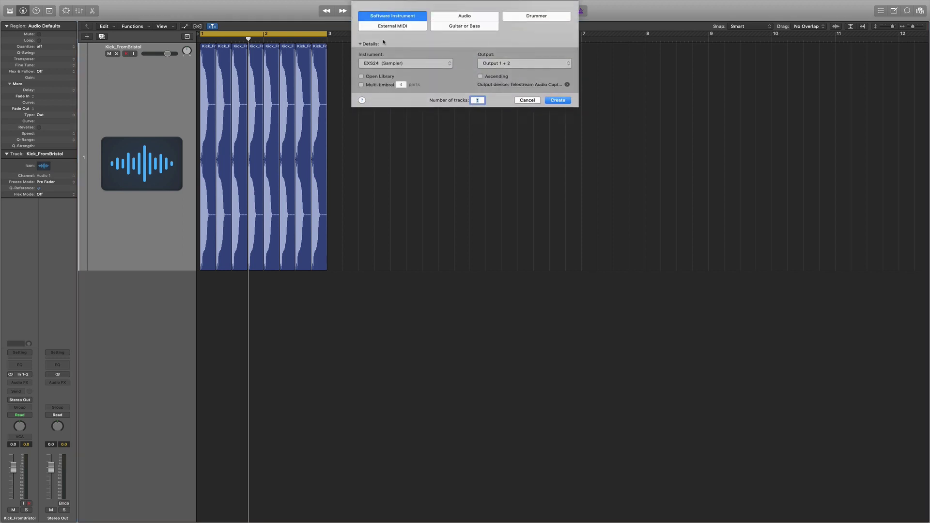
left_click(397, 62)
mouse_move(446, 66)
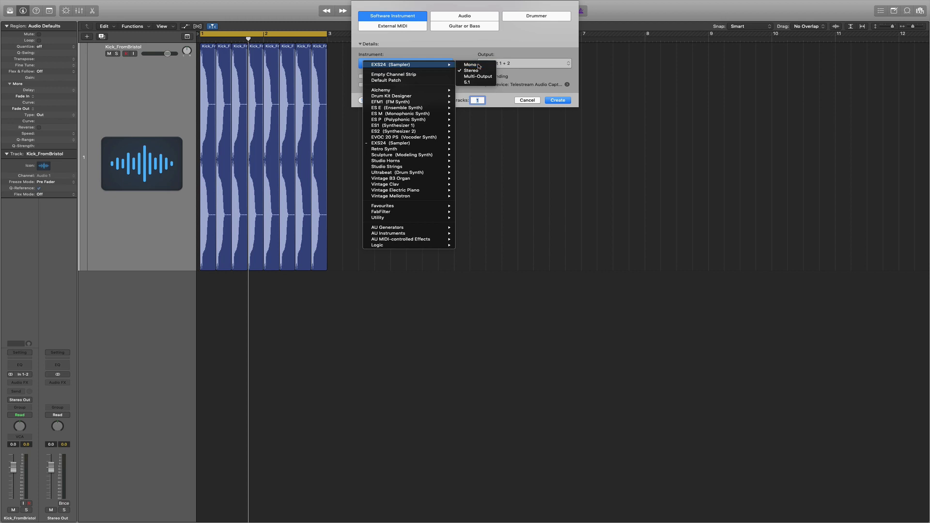
left_click(470, 64)
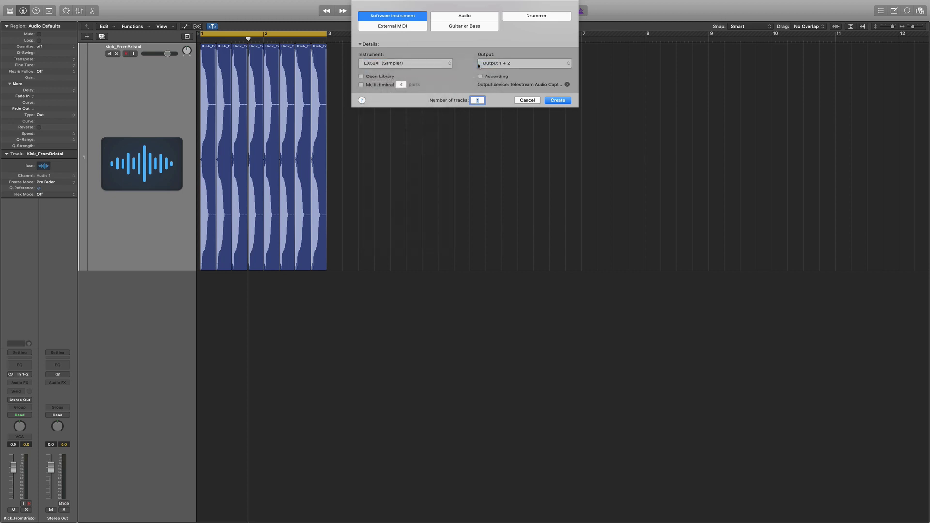
left_click(557, 100)
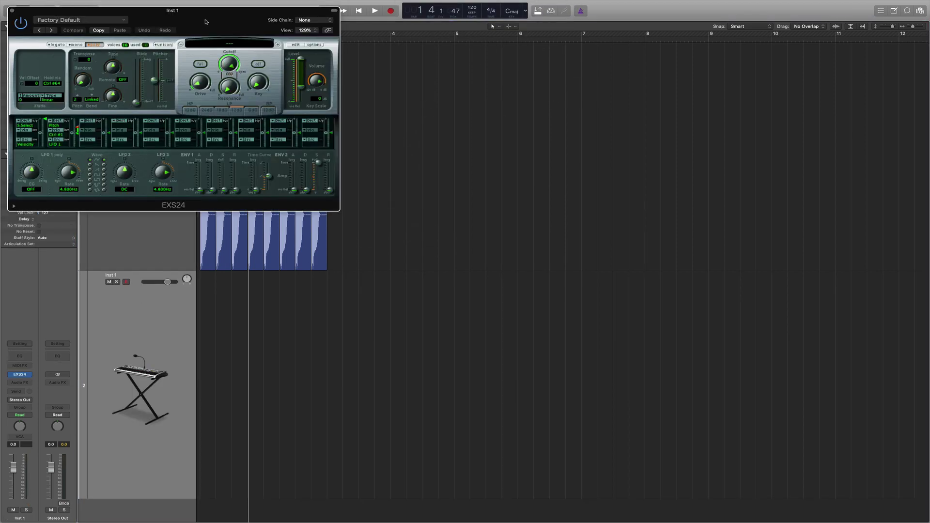
Load the factory EXS 909 electronic drum kit into the EXS24 sampler and close the instrument window
left_click_drag(206, 22, 534, 62)
left_click(559, 84)
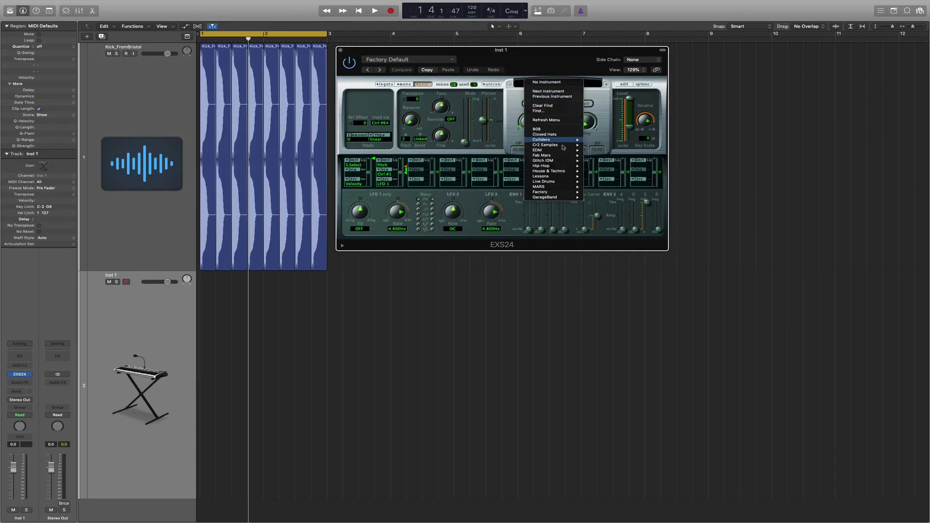
mouse_move(564, 168)
mouse_move(562, 193)
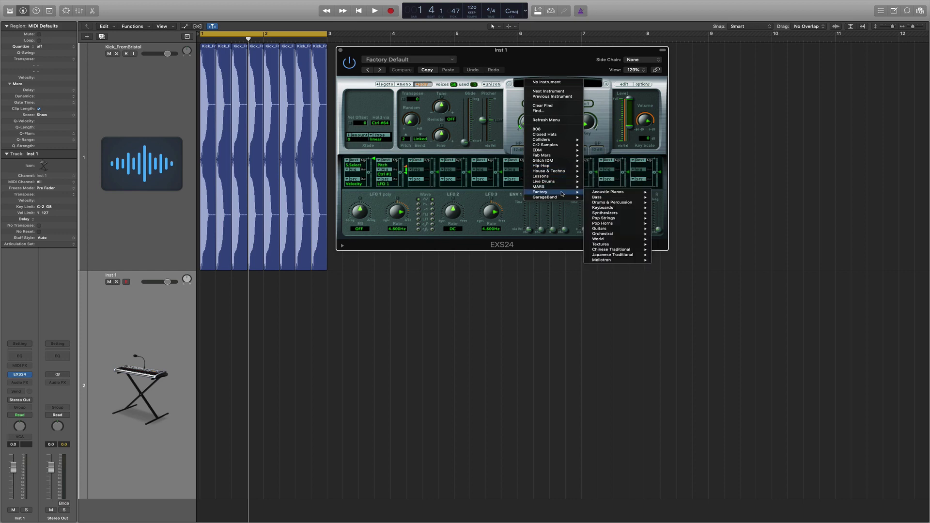
mouse_move(613, 203)
mouse_move(683, 209)
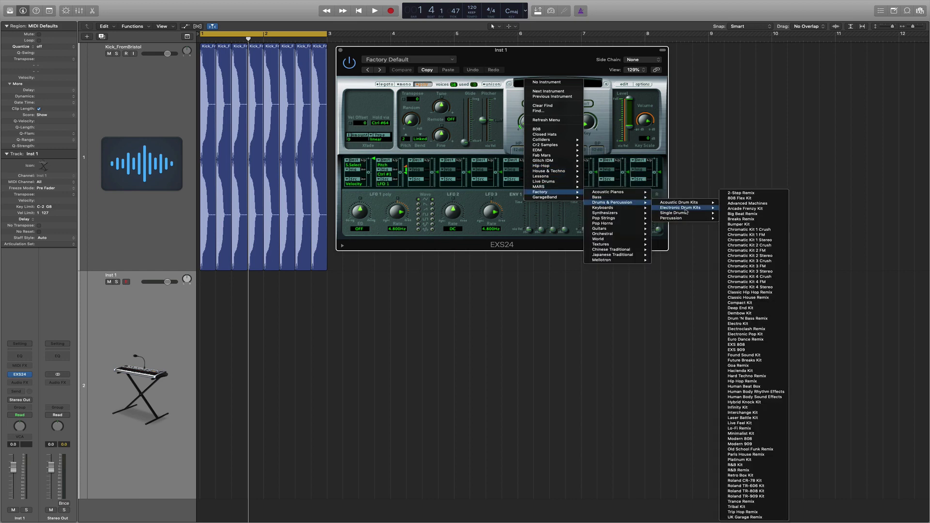
left_click(766, 352)
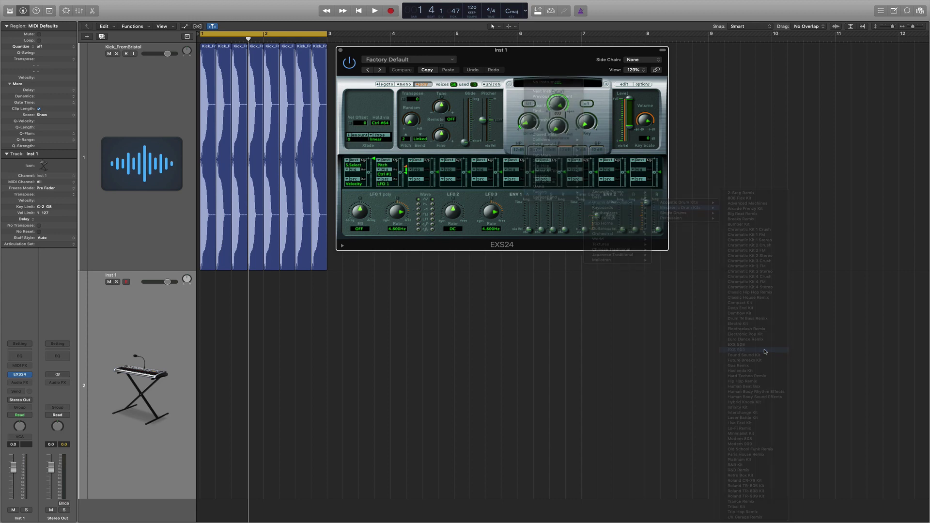
left_click(339, 51)
Create an empty MIDI region at bar 1 on the EXS 909 track and open it in the Piano Roll
key("super+Right")
key("super+Right")
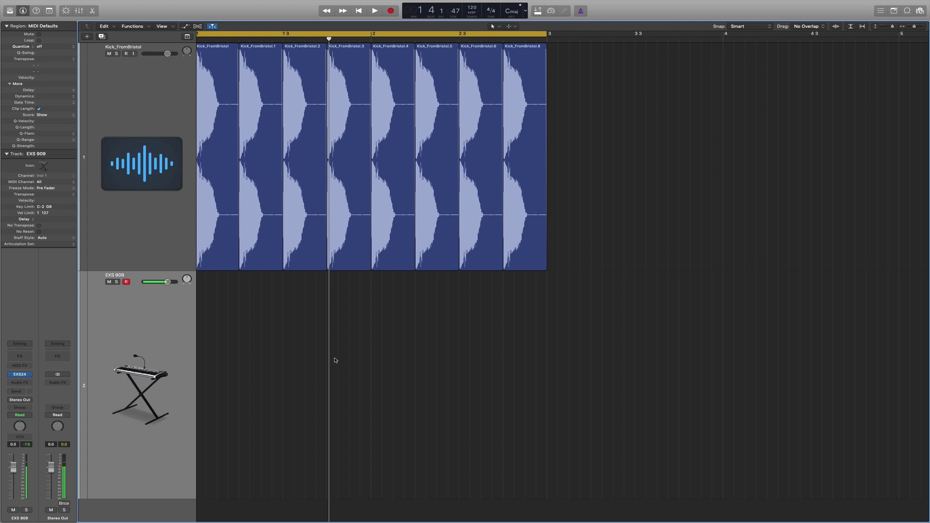
scroll(334, 361, "left", 1)
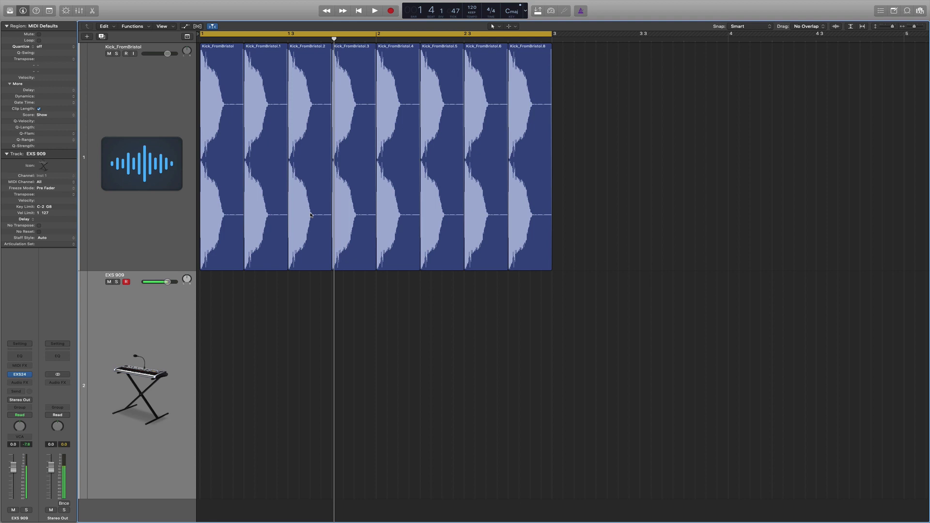
right_click(201, 315)
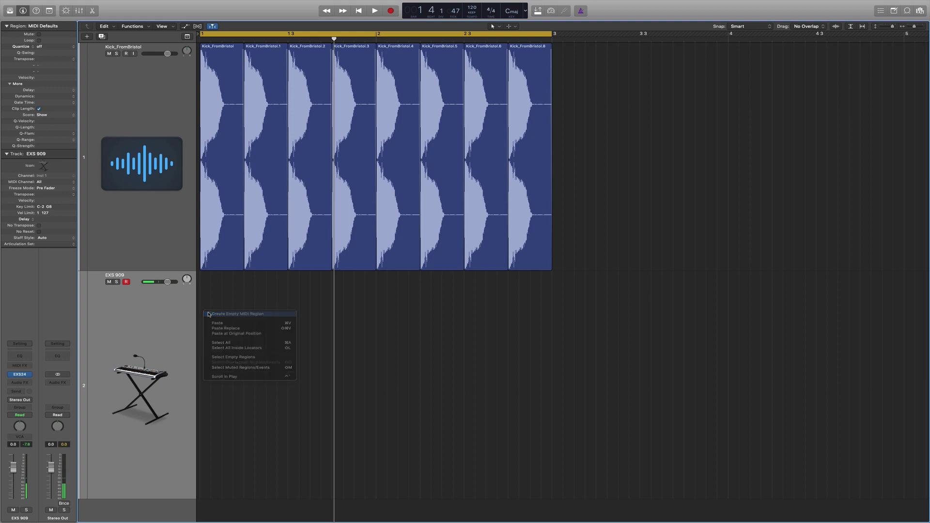
left_click(261, 318)
double_click(288, 312)
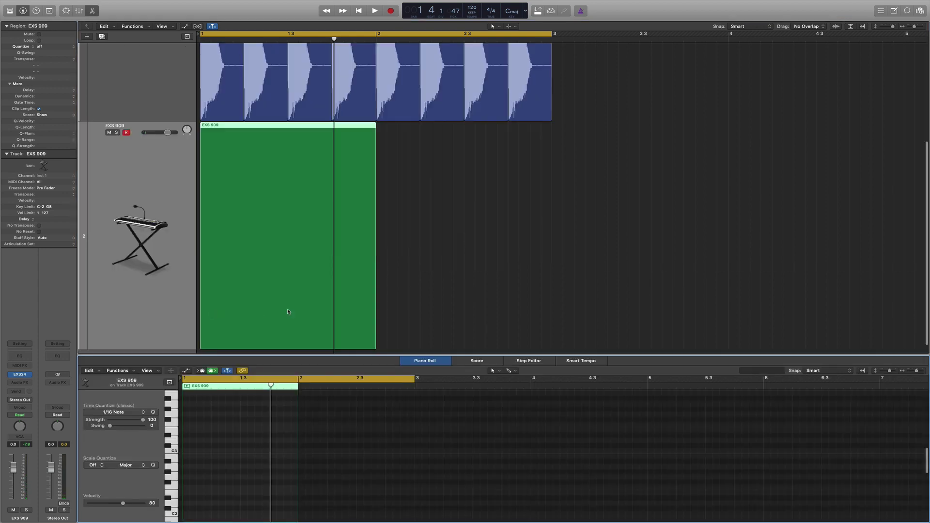
Add a short F1 note at 1 1 2 in the EXS 909 region
scroll(204, 468, "down", 5)
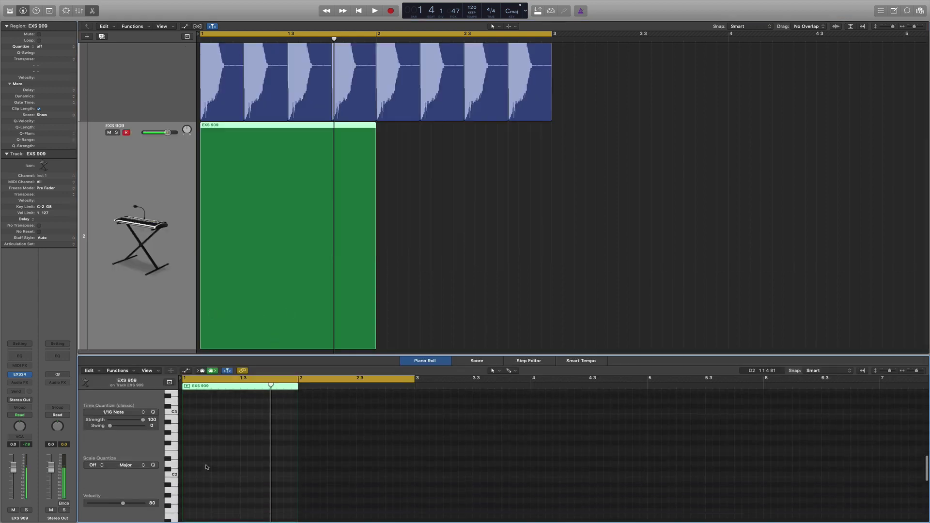
scroll(206, 467, "down", 1)
left_click(194, 471, "super")
right_click(194, 472)
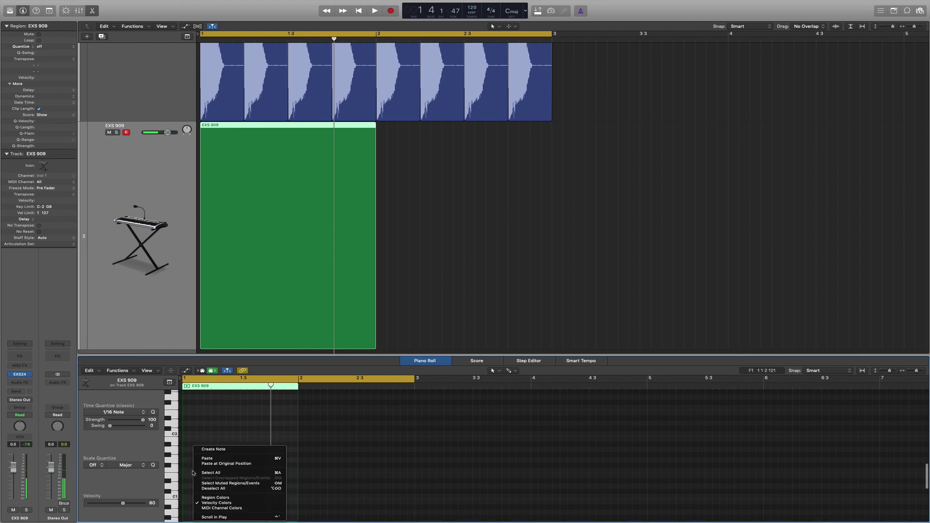
key("Escape")
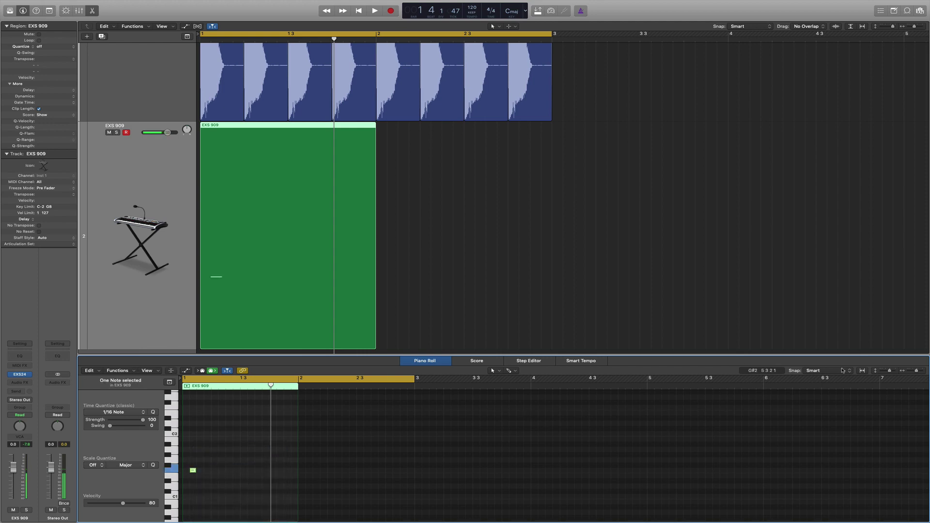
Copy the F1 note to positions 1 1 4, 1 2 3, 1 3 4 and 1 4 3 at the same pitch
left_click_drag(918, 371, 920, 370)
scroll(515, 444, "left", 3)
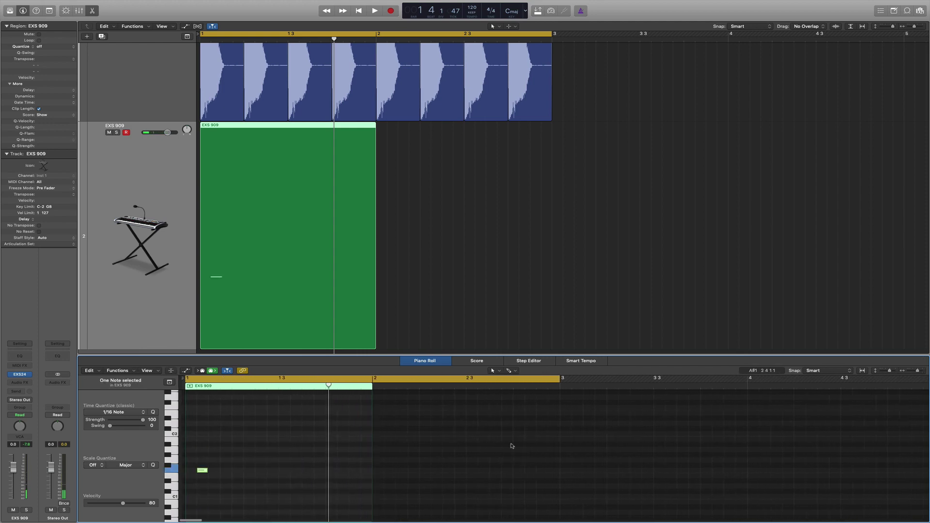
left_click(283, 473)
left_click_drag(200, 472, 352, 472)
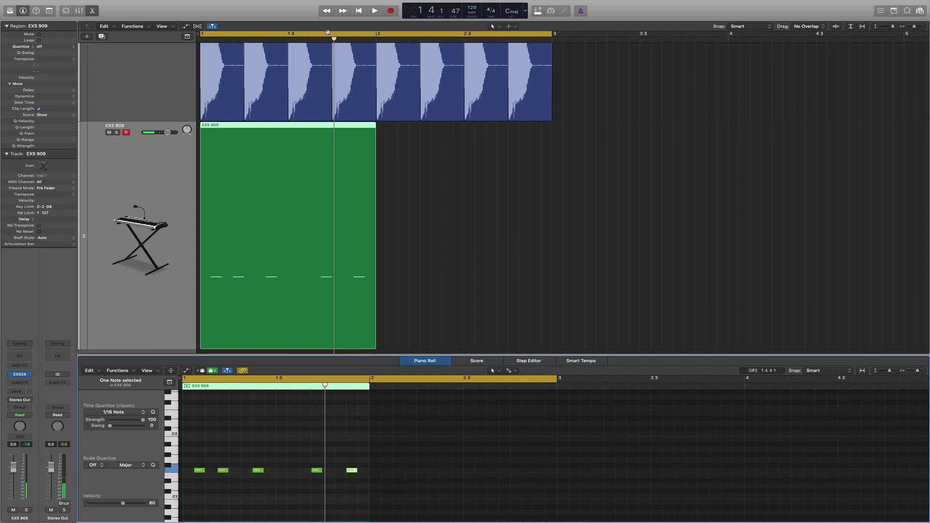
Restrict the cycle range to bar 1 and lower the Kick_FromBristol track's volume while auditioning the loop
left_click_drag(184, 381, 370, 383)
key("space")
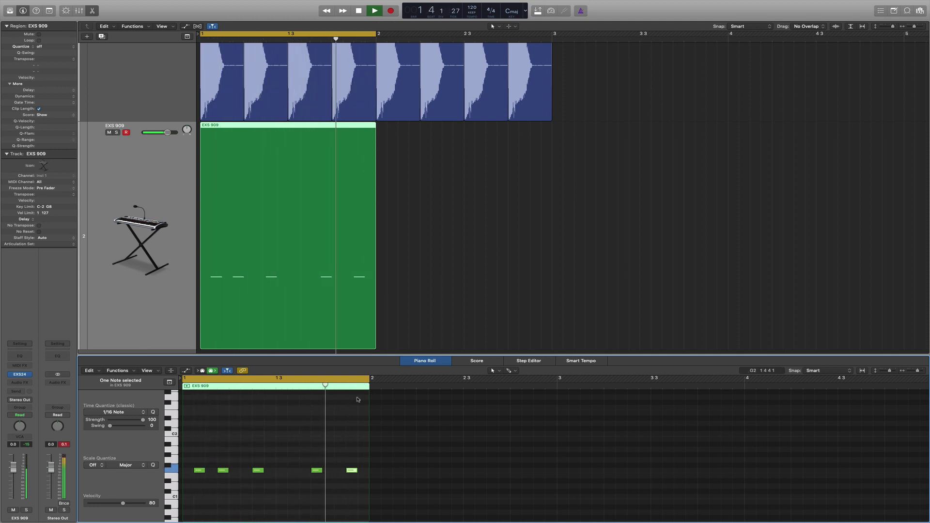
key("space")
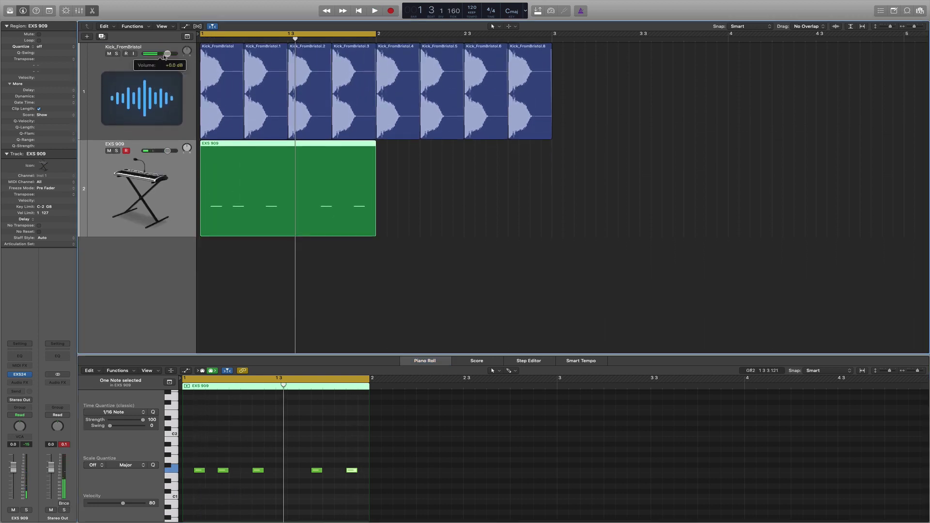
key("space")
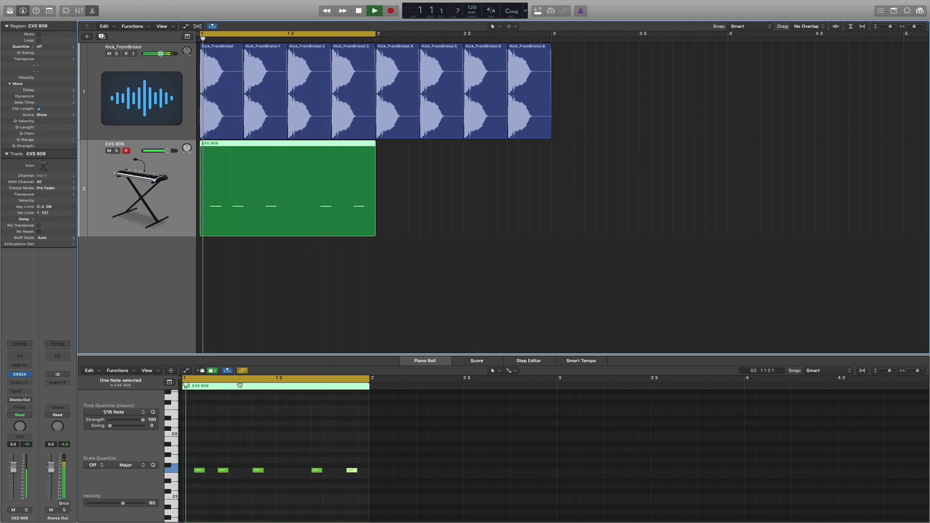
key("space")
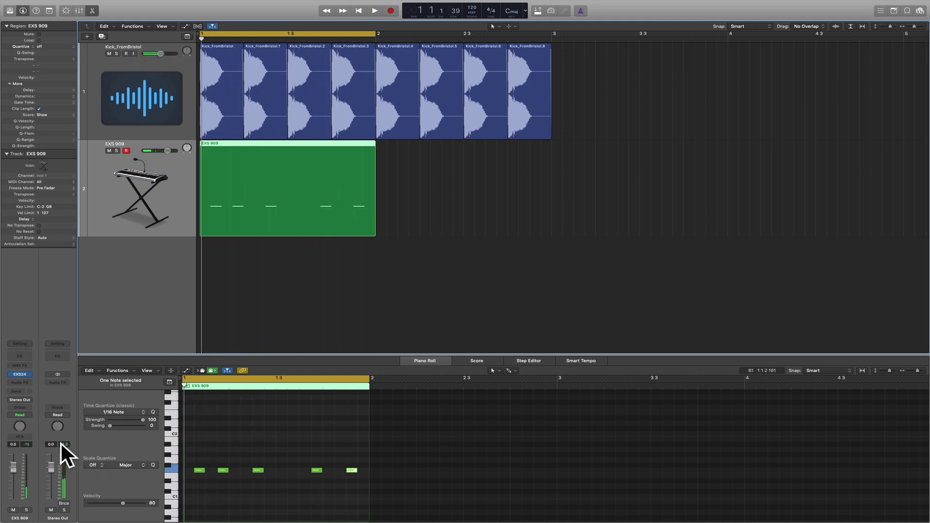
Add copied notes on G1 at 1 2 2 and B1 at 1 2 4, and audition the pattern
left_click(263, 455)
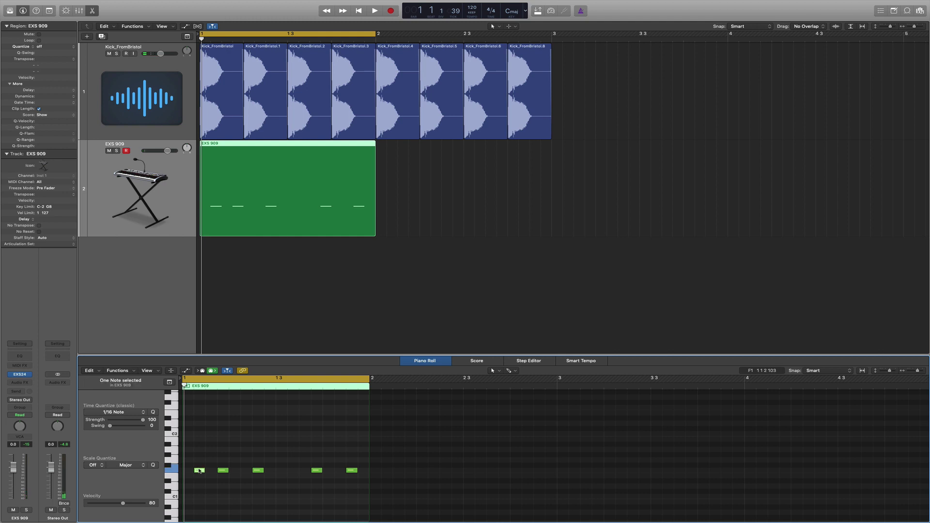
left_click_drag(199, 471, 271, 445)
key("space")
key("space")
key("space")
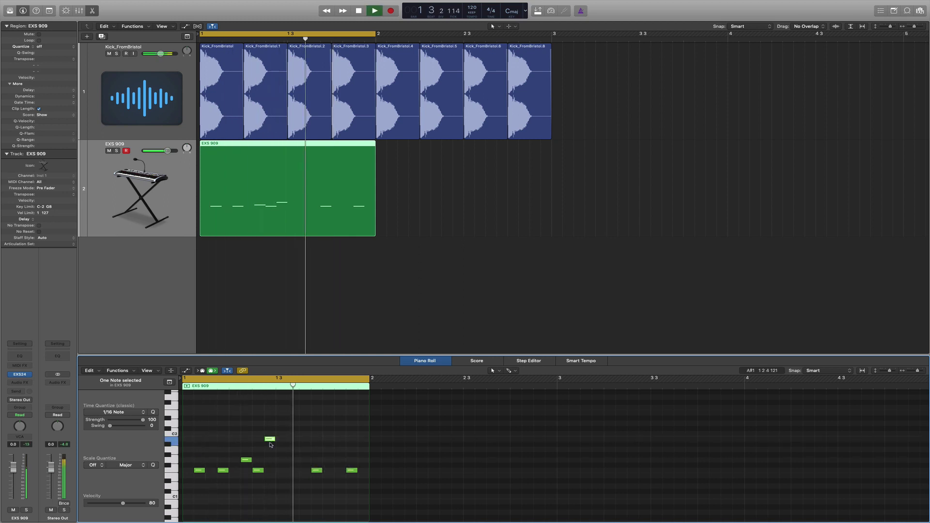
left_click(270, 441)
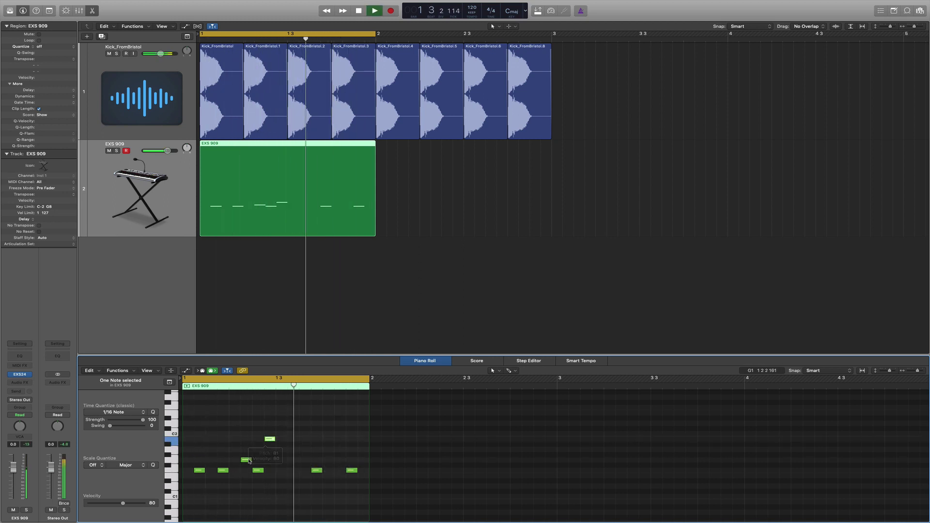
key("space")
Copy the G1 note to 1 3 3 at the same pitch and play the loop
left_click_drag(246, 460, 303, 463)
key("space")
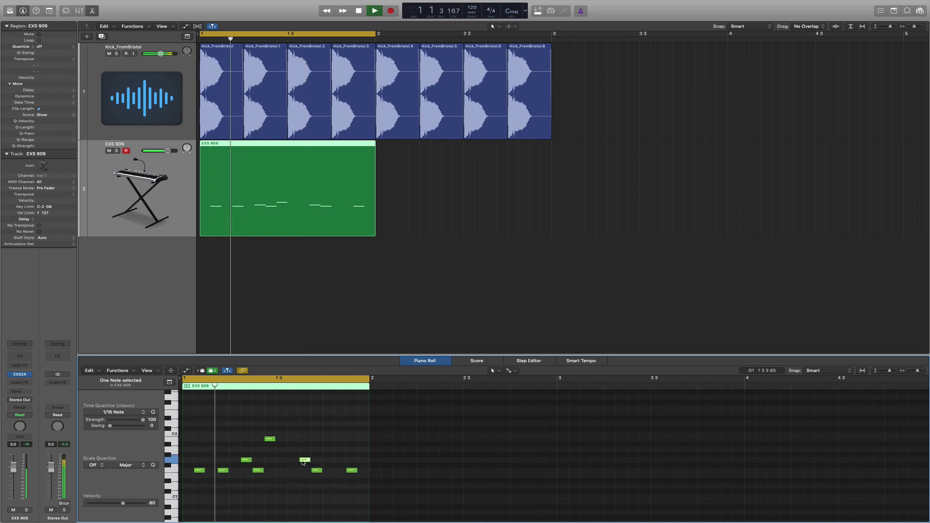
mouse_move(303, 463)
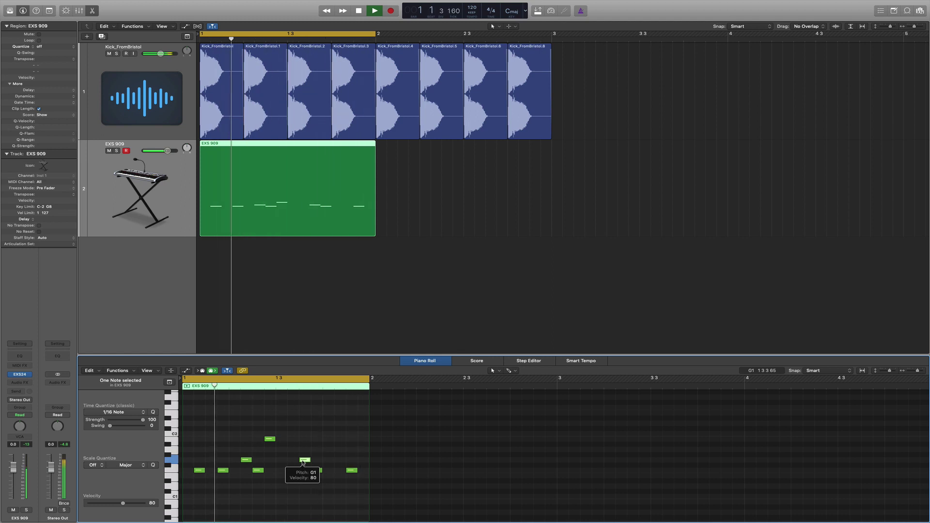
key("space")
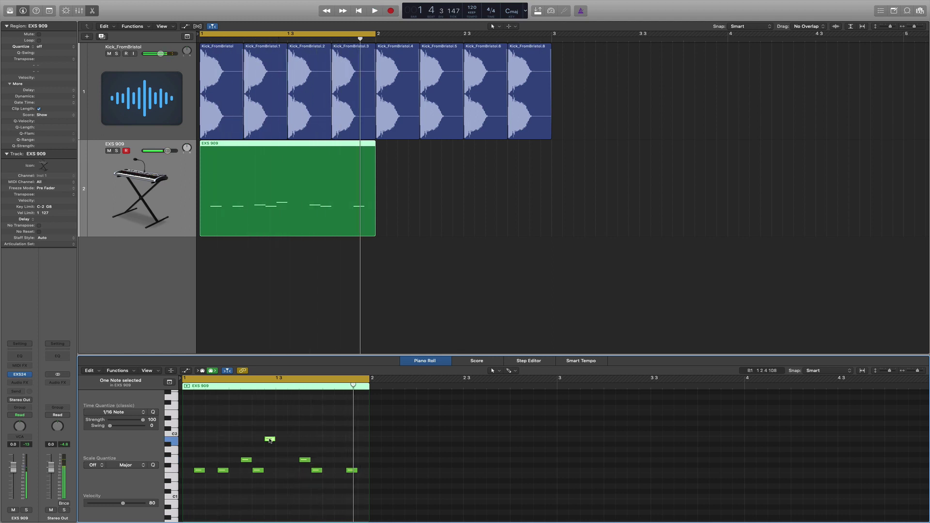
Copy the B1 note down to F1 at 1 3 1 and audition the one-bar pattern
left_click_drag(270, 440, 282, 471)
key("space")
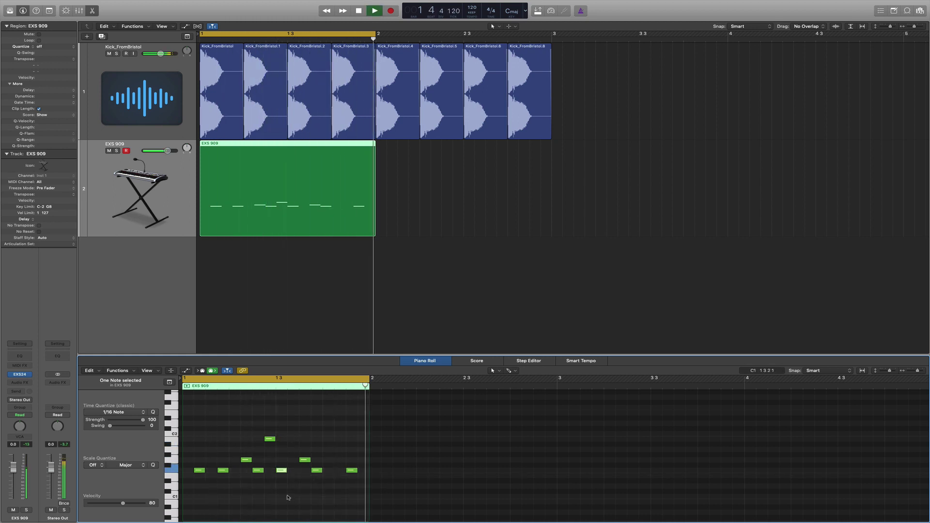
key("space")
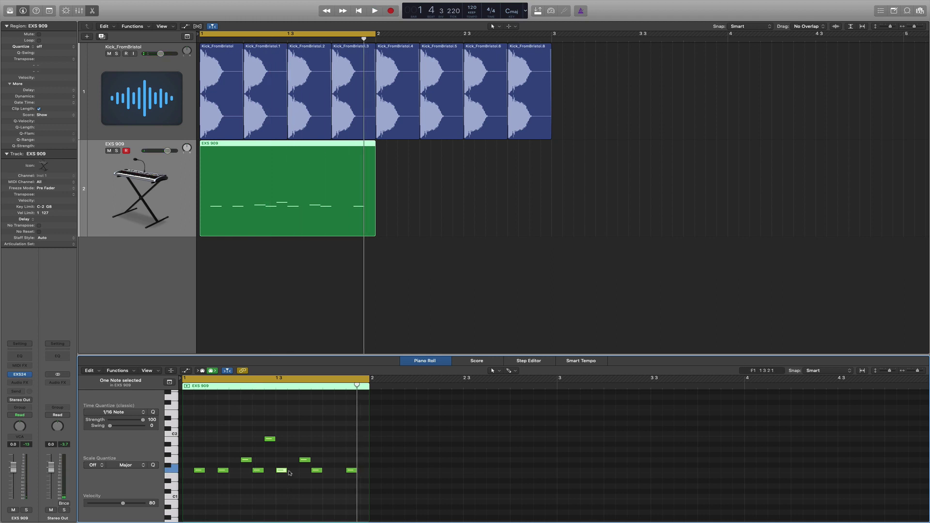
key("space")
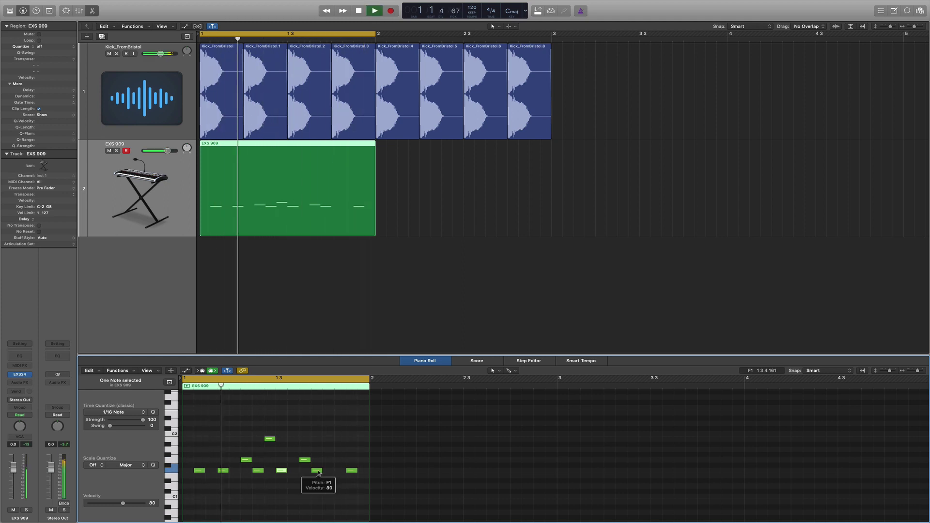
key("space")
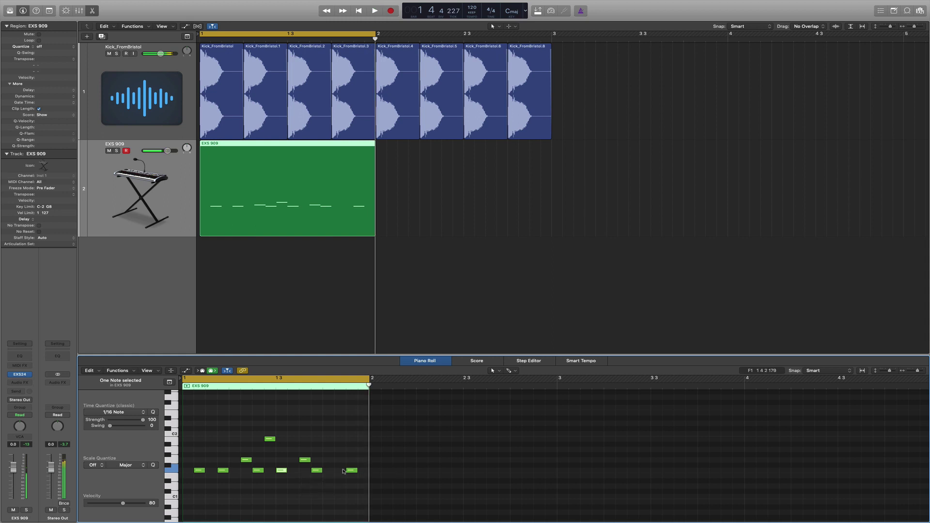
Add two quiet F1 notes with velocity 38 at 1 4 2 and 1 1 3, checking them in playback
left_click_drag(351, 472, 340, 474)
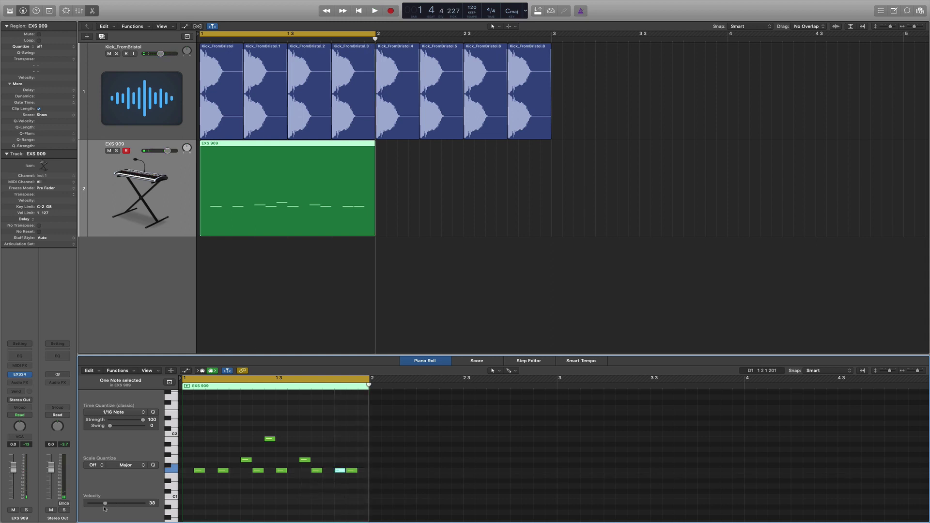
key("space")
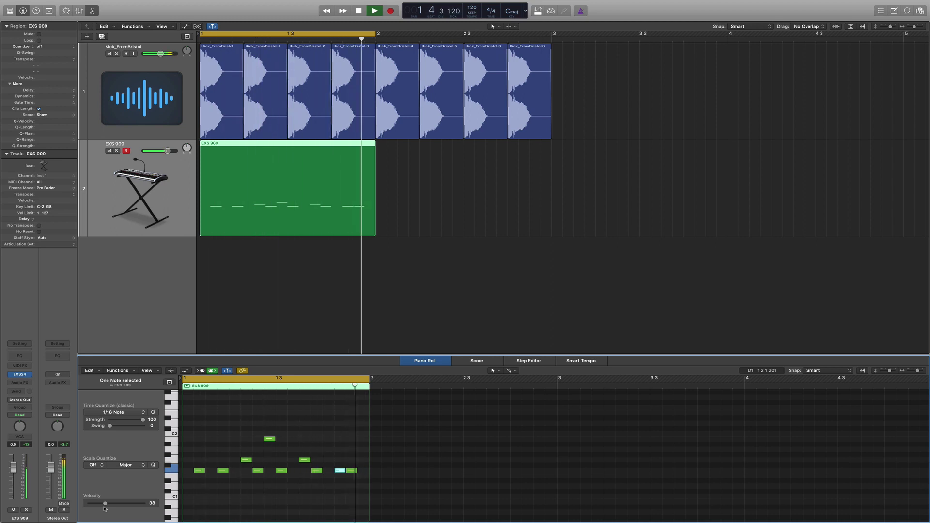
key("space")
left_click_drag(341, 471, 211, 473)
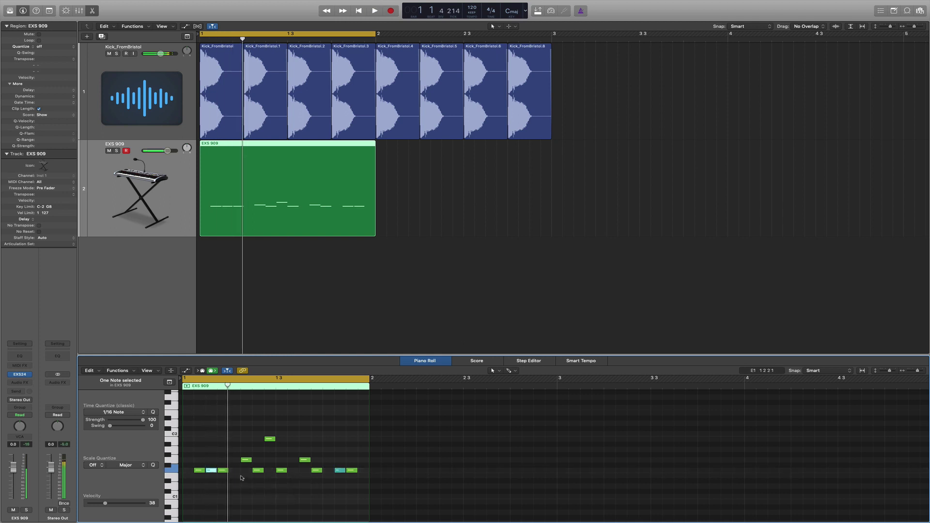
Try an extra quiet F1 note with velocity 38 at 1 3 2, place it at 1 4 4 instead, and audition the pattern
key("space")
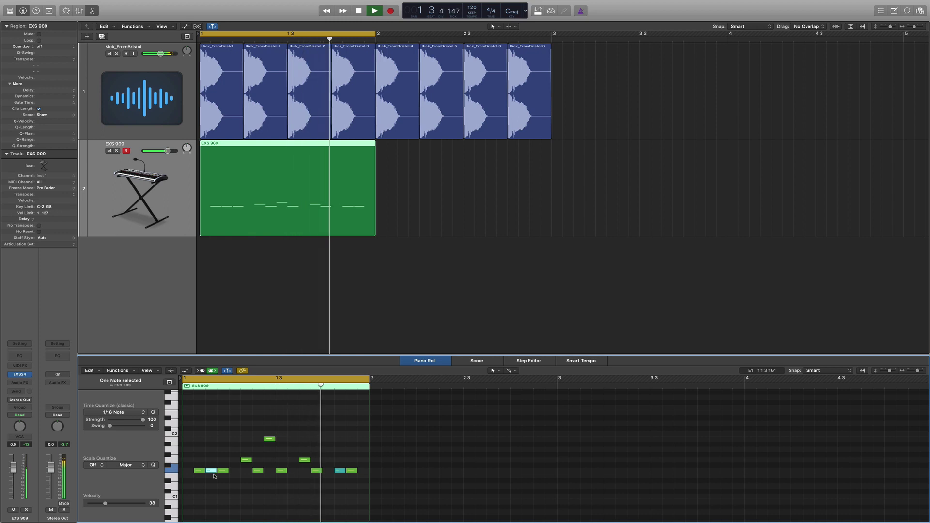
key("space")
left_click(293, 470, "super")
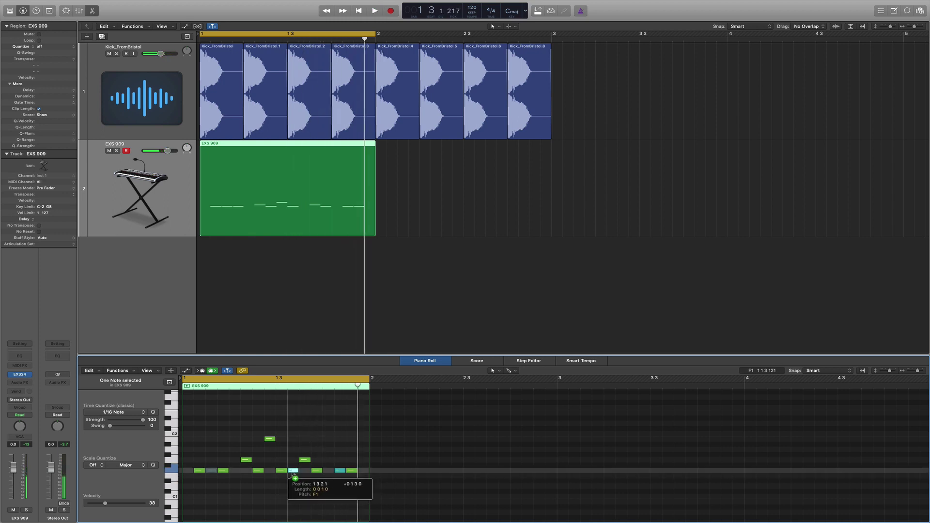
key("space")
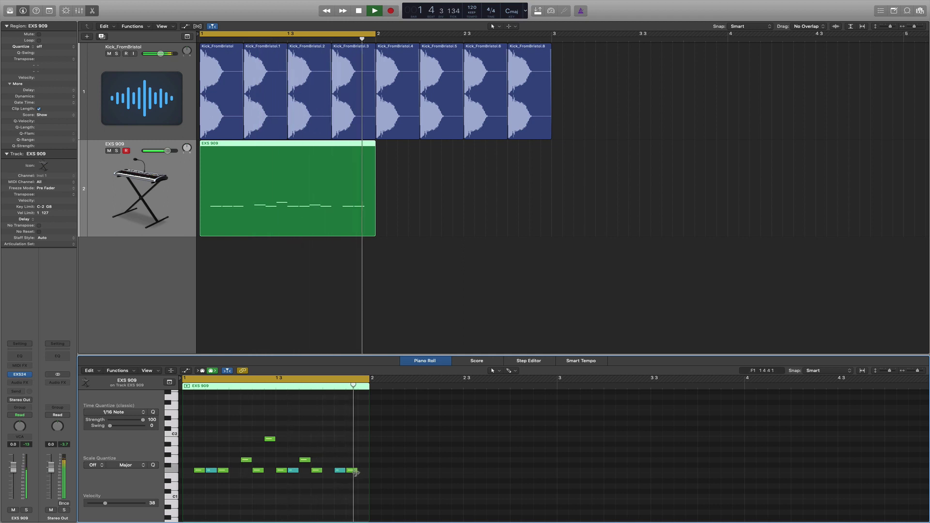
key("space")
left_click(364, 470, "super")
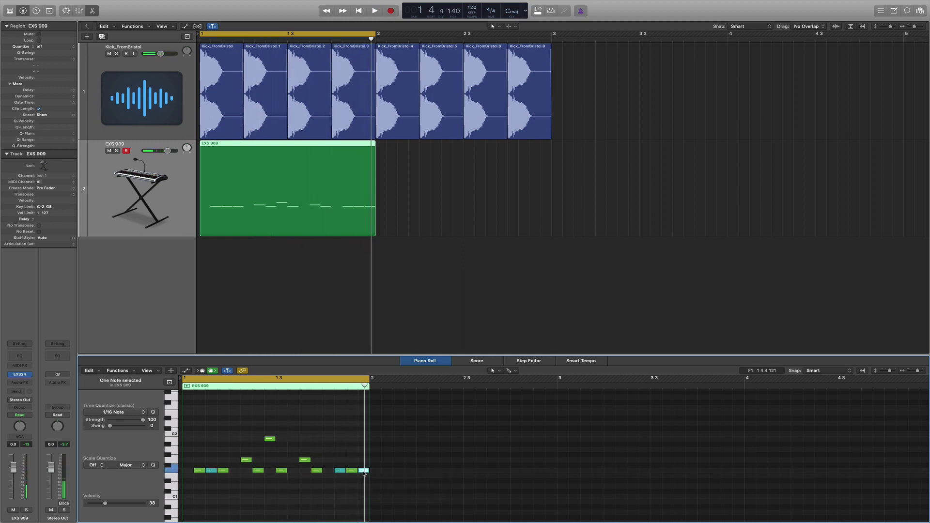
key("space")
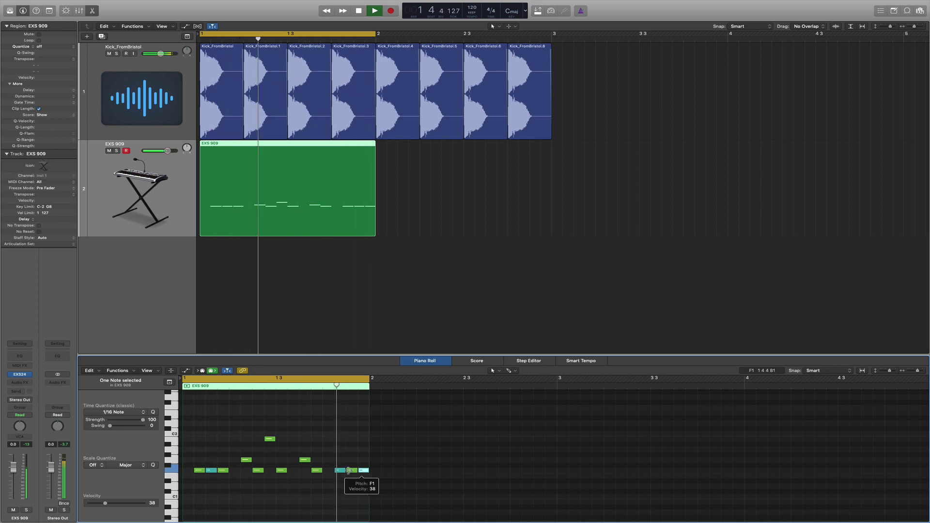
key("space")
Lower the velocity of the B1 note at 1 2 4, set the F1 note at 1 2 3 to velocity 100, and play the loop
left_click(270, 439)
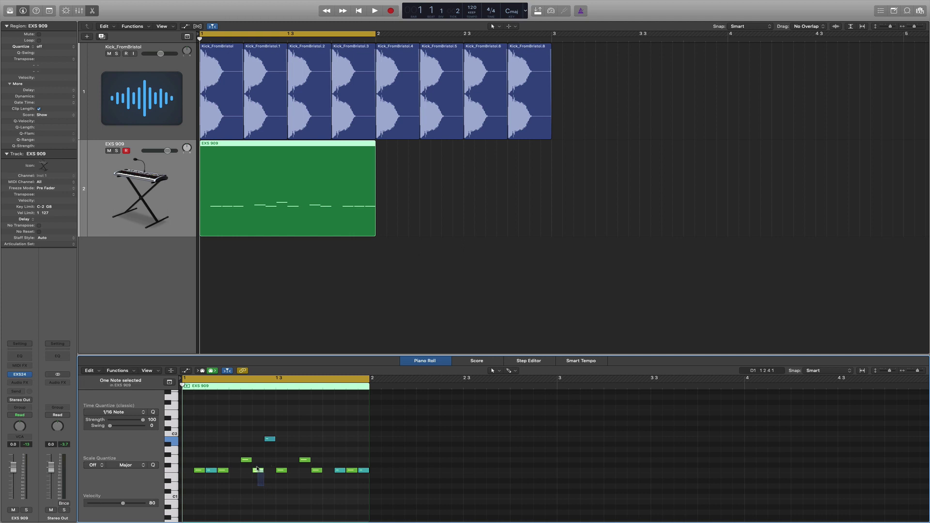
left_click(258, 469)
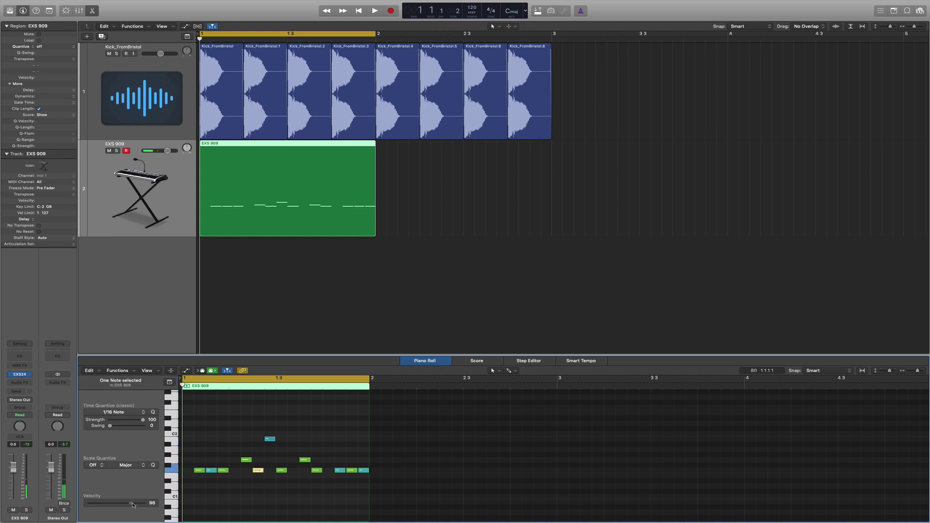
left_click(274, 504)
key("space")
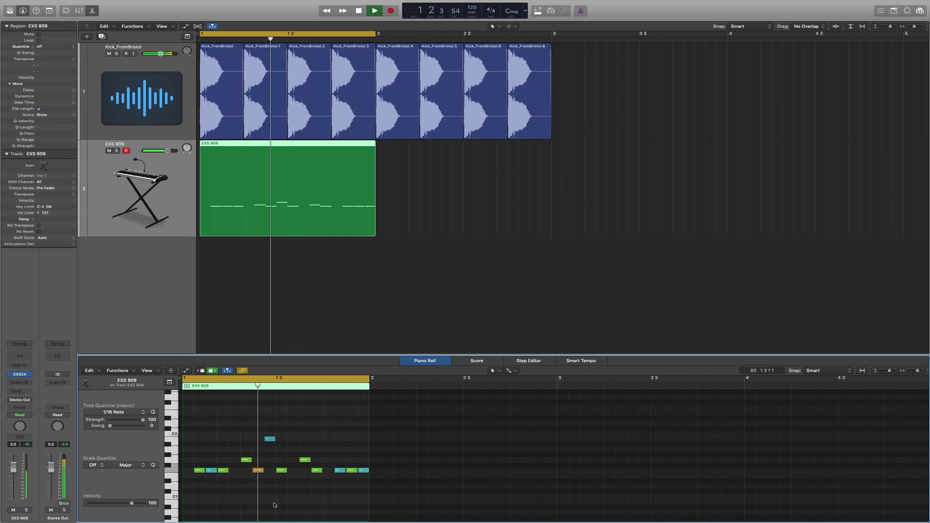
key("space")
Set the F1 note at 1 3 1 to velocity 88 and the G1 note at 1 3 3 to 108, checking them in playback
left_click(282, 470)
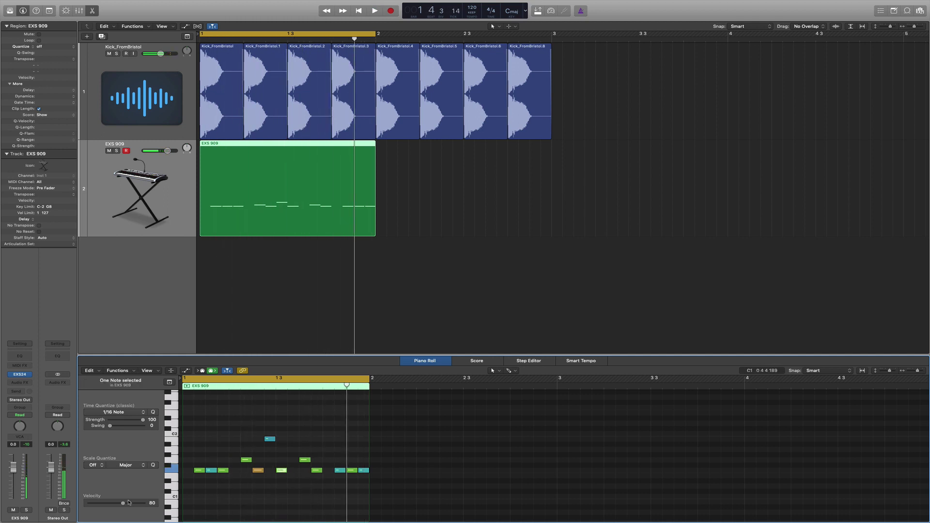
key("space")
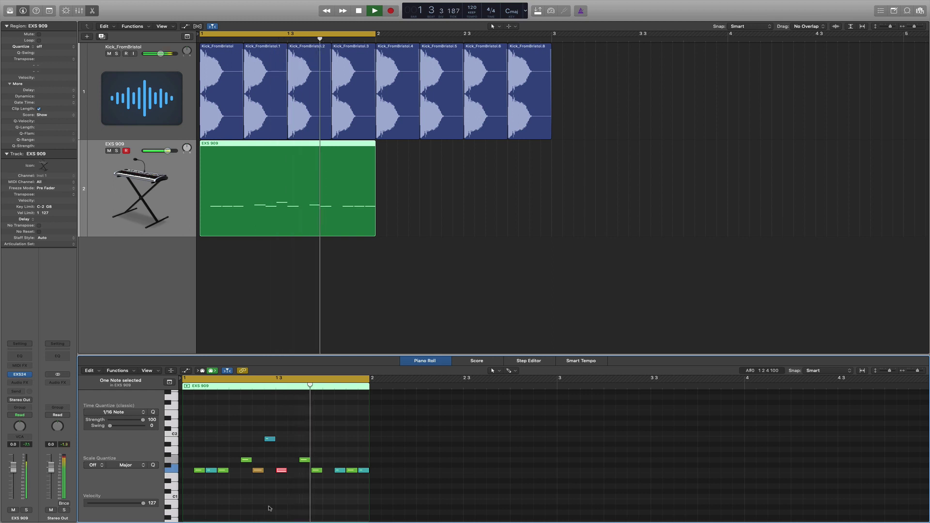
key("space")
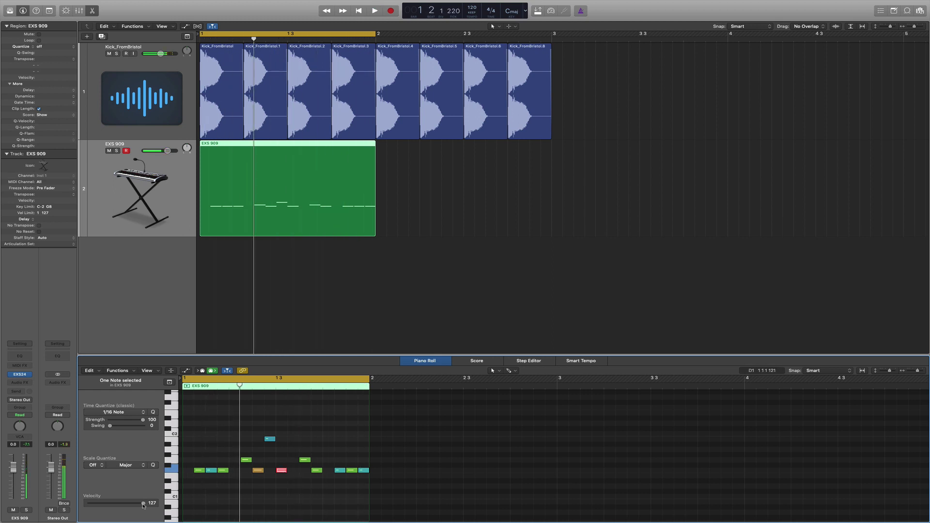
left_click(295, 486)
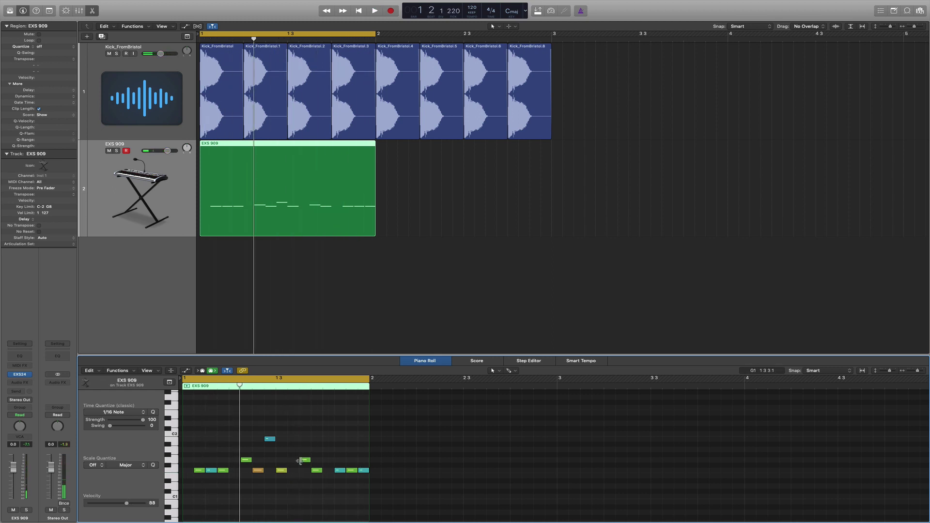
left_click(282, 471)
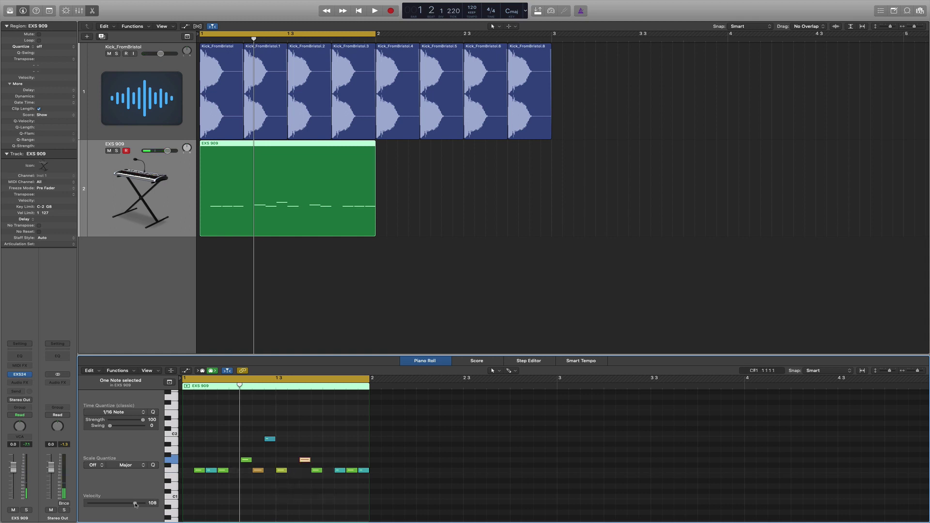
key("space")
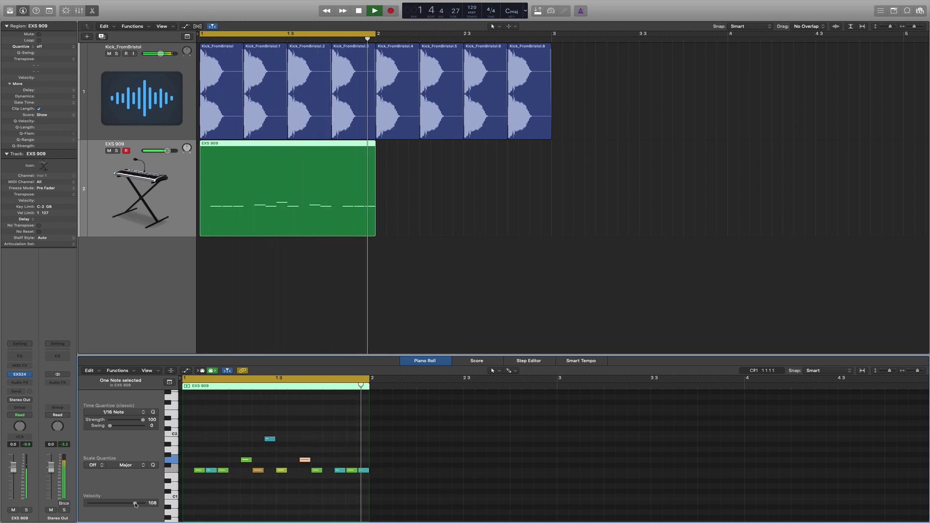
key("space")
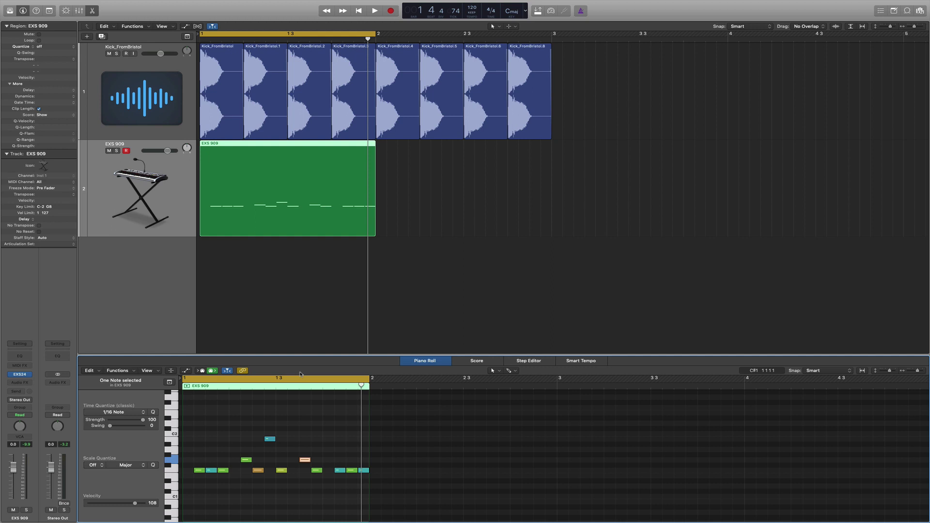
Add a second EXS 909 track with an empty one-bar MIDI region and mute the first EXS 909 track
double_click(292, 250)
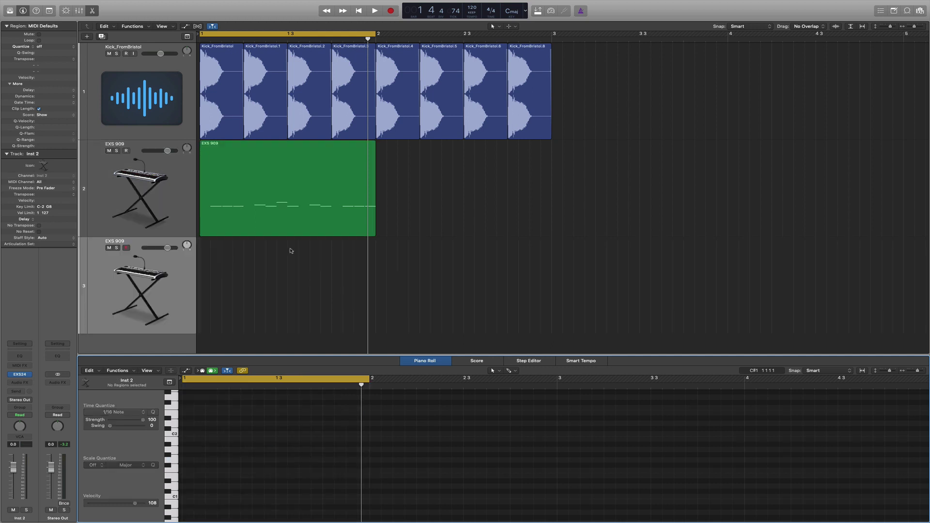
left_click(109, 150)
right_click(216, 272)
left_click(231, 275)
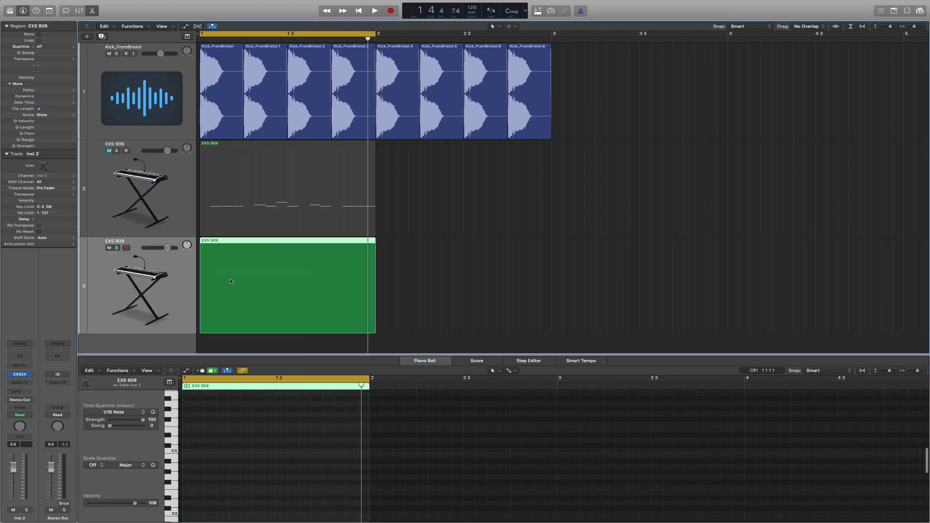
Create an F1 note at 1 1 1 in the new region and copy it to 1 1 2, 1 1 4, 1 2 2, 1 2 3 and 1 3 1
scroll(223, 477, "down", 5)
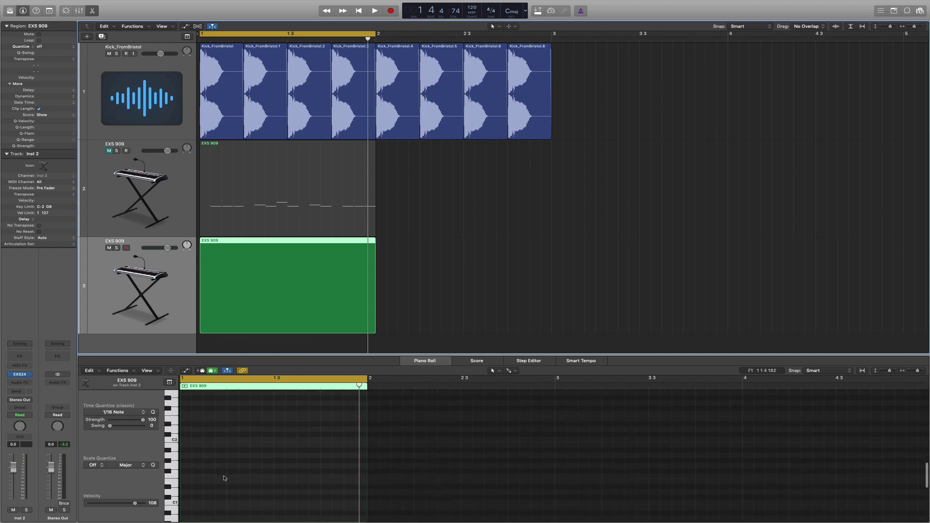
scroll(204, 490, "left", 1)
right_click(190, 476)
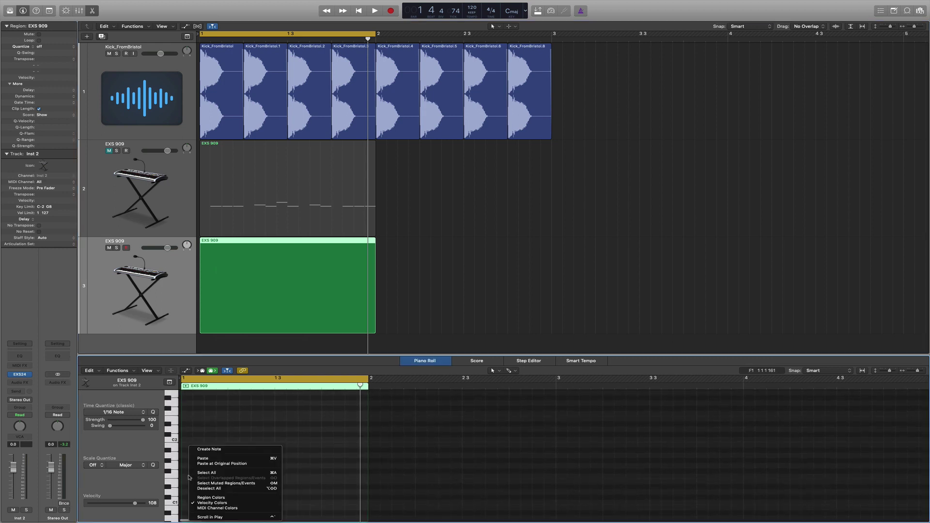
left_click(205, 450)
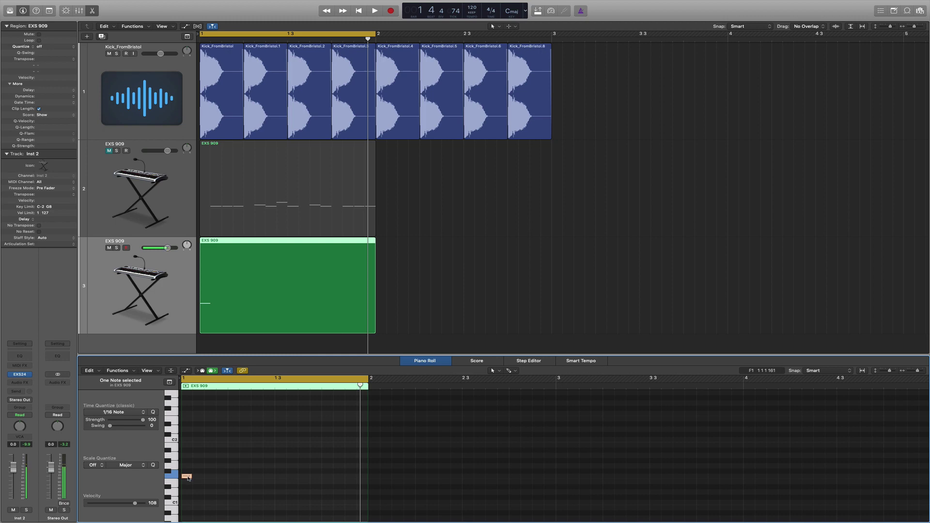
left_click_drag(188, 477, 276, 479)
key("super+a")
left_click(307, 486)
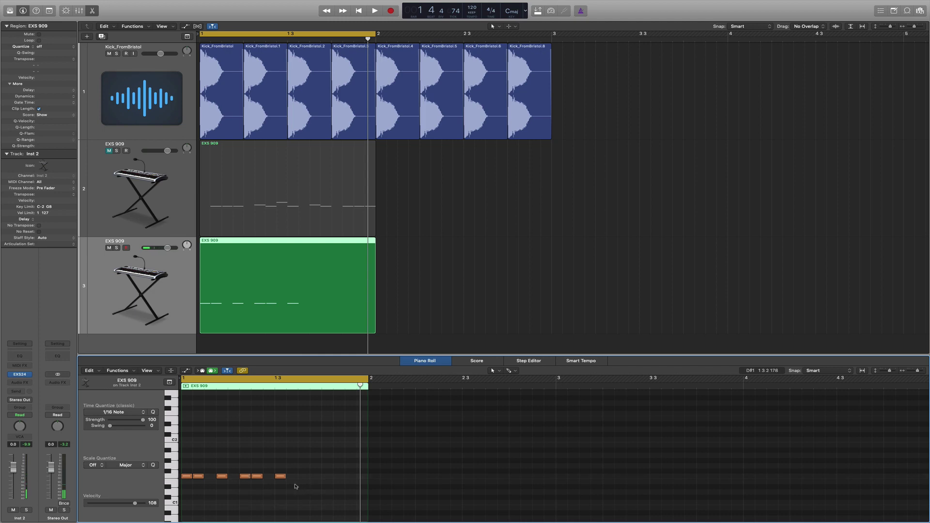
Copy the F1 note to 1 3 3, 1 4 3 and 1 4 4, and audition the new pattern over the kick
left_click(301, 477)
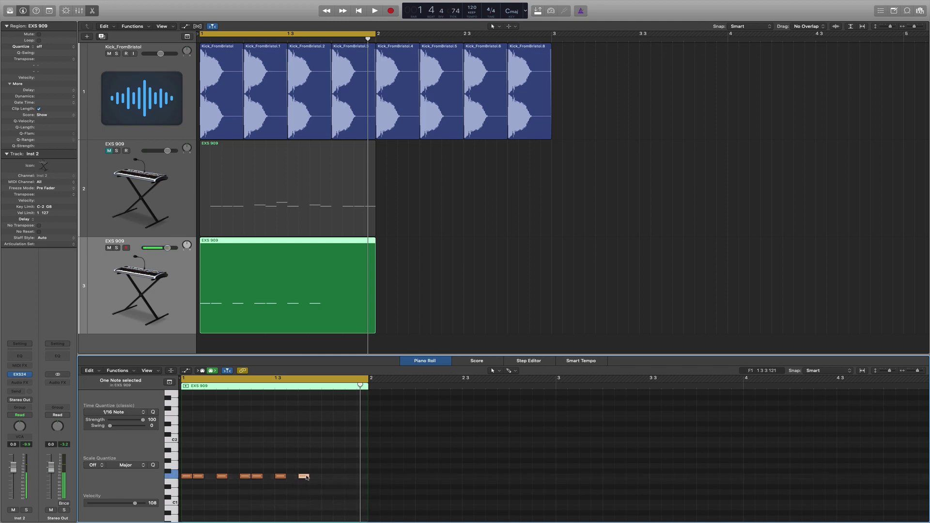
left_click_drag(306, 478, 363, 477)
left_click(337, 497)
key("space")
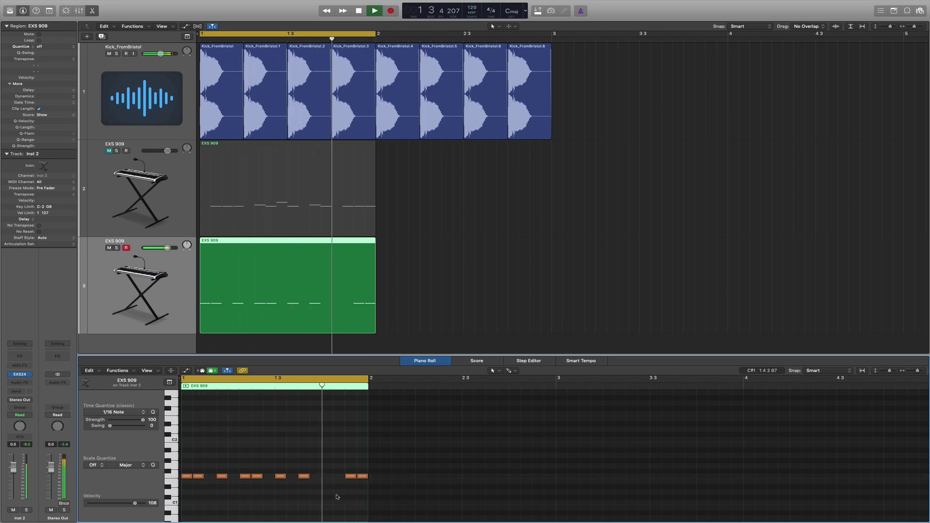
key("space")
Lower the velocity of the F1 note at 1 1 2 with the Velocity tool and play the loop
left_click(199, 477)
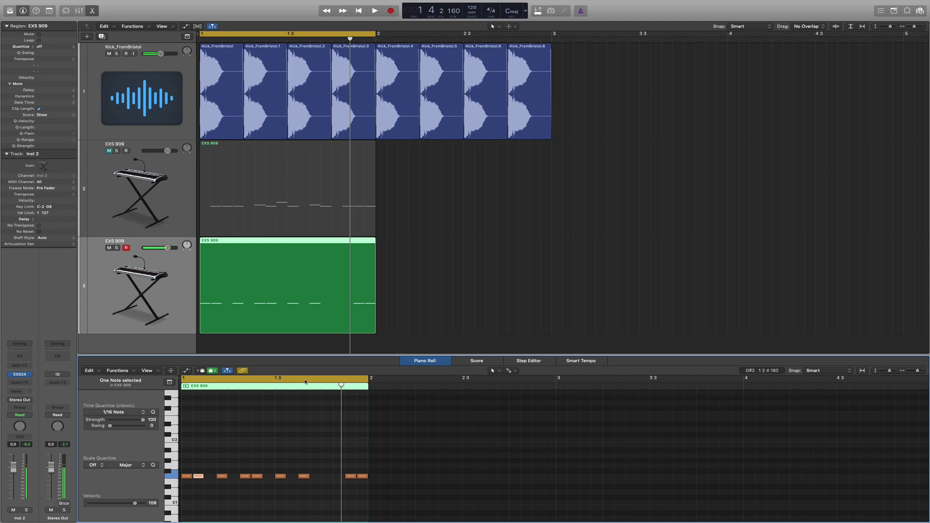
left_click(493, 371)
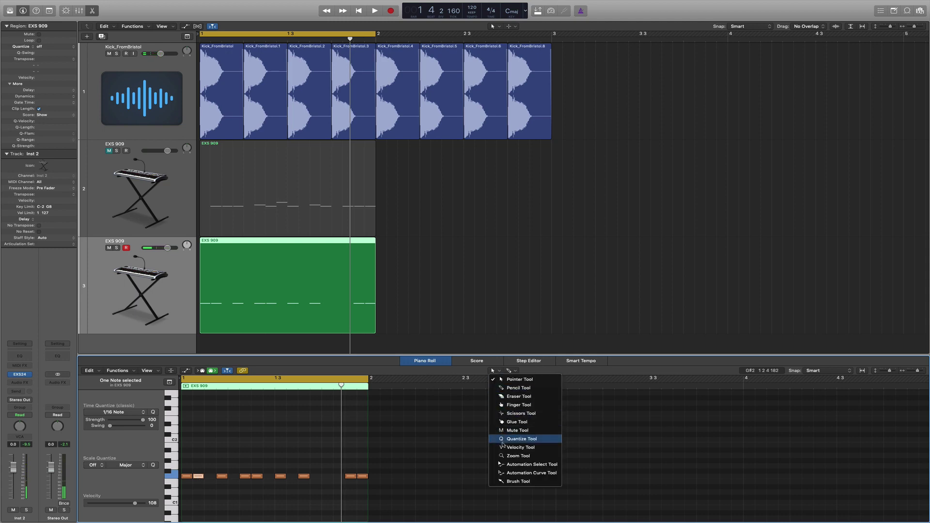
key("Return")
mouse_move(199, 477)
left_mouse_down()
mouse_move(198, 522)
mouse_move(197, 487)
left_mouse_up()
key("space")
Raise the velocity of the F1 note at 1 2 3, set the one at 1 3 1 to 85, and audition the result
left_click_drag(257, 476, 279, 499)
key("space")
key("space")
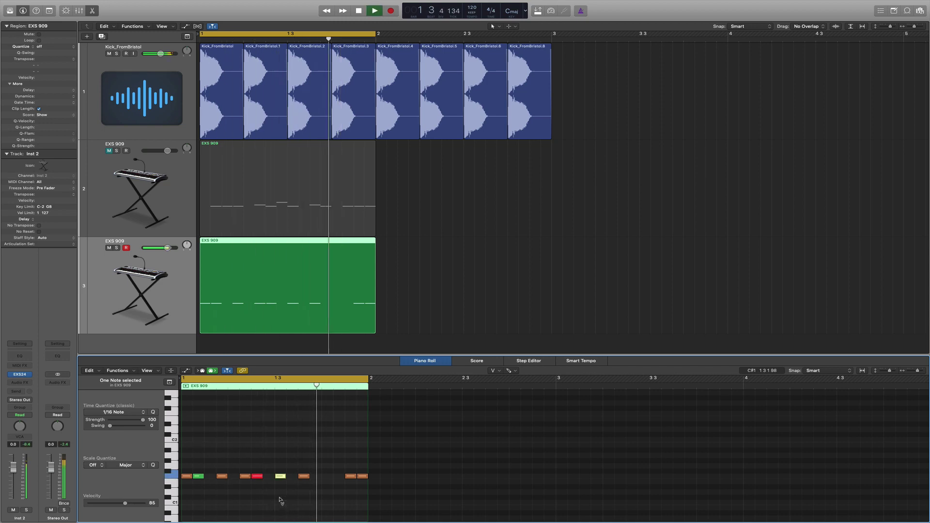
key("space")
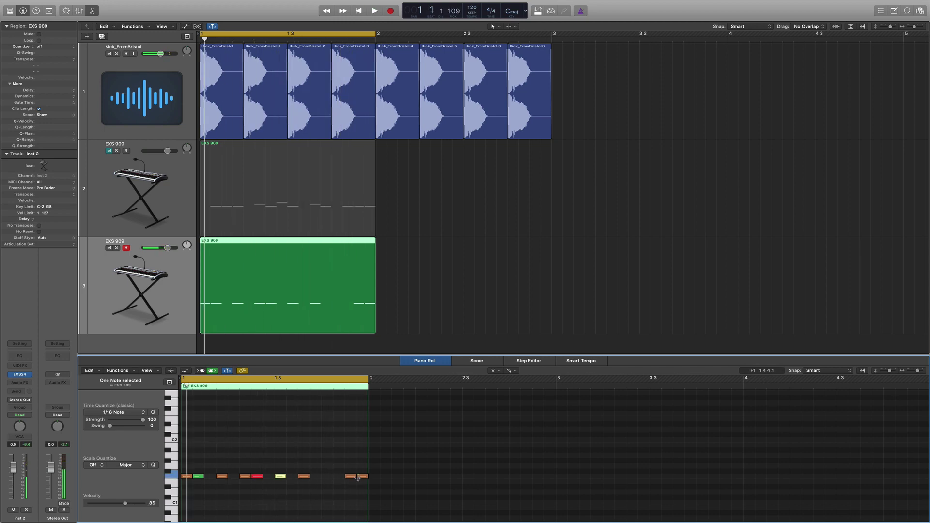
Set the F1 note at 1 4 3 to velocity 90 and check it in playback
left_click_drag(349, 476, 352, 498)
key("space")
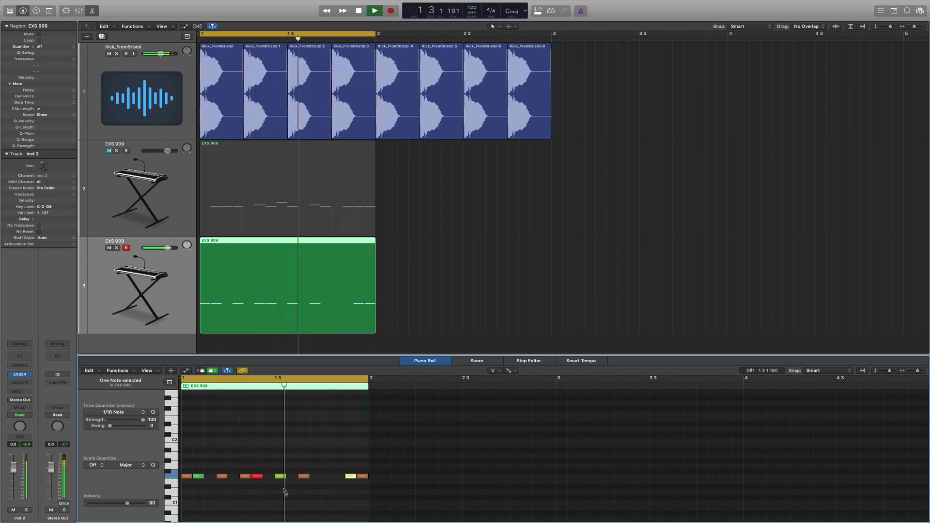
key("space")
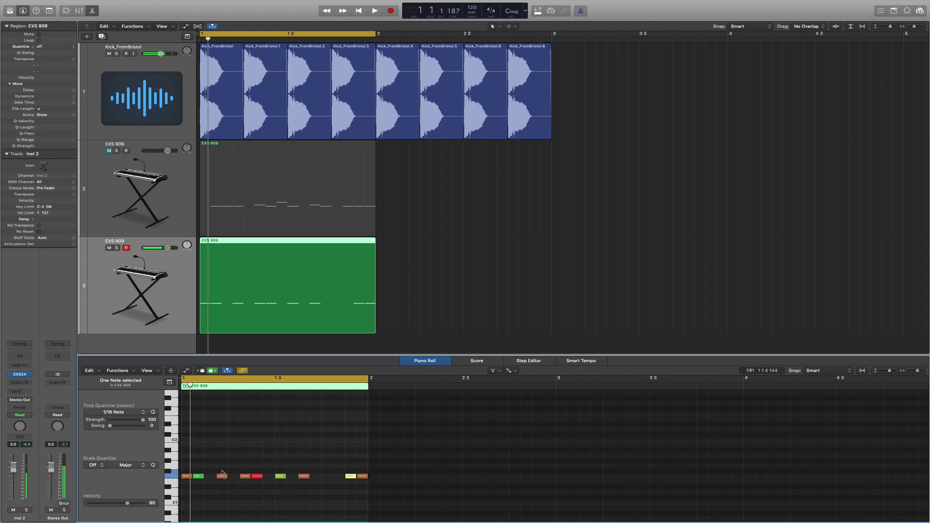
Create a G1 note with velocity 90 at 1 1 3 and switch back to the Pointer tool
right_click(212, 468)
left_click(228, 443)
key("c")
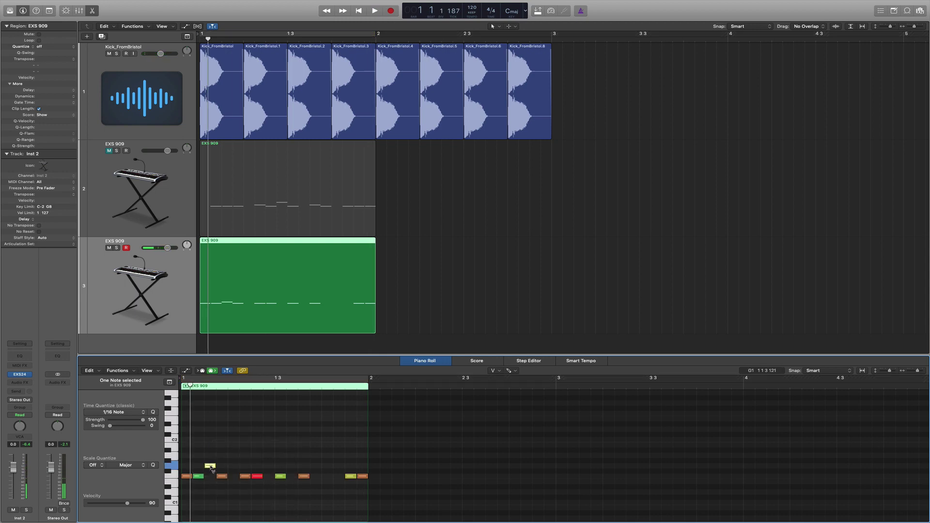
key("c")
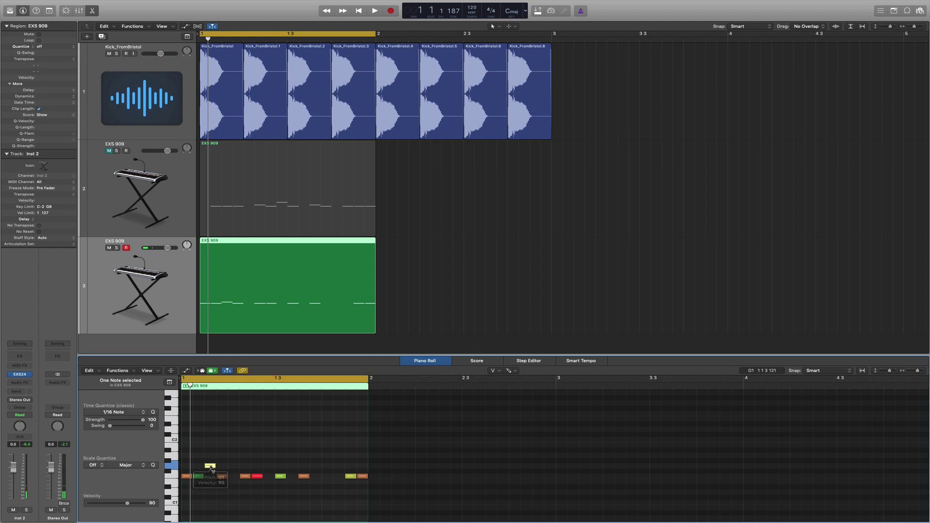
left_click(484, 370)
left_click(504, 379)
Move the G1 note to 1 2 4 and audition the pattern
left_click_drag(210, 468, 271, 466)
key("space")
key("space")
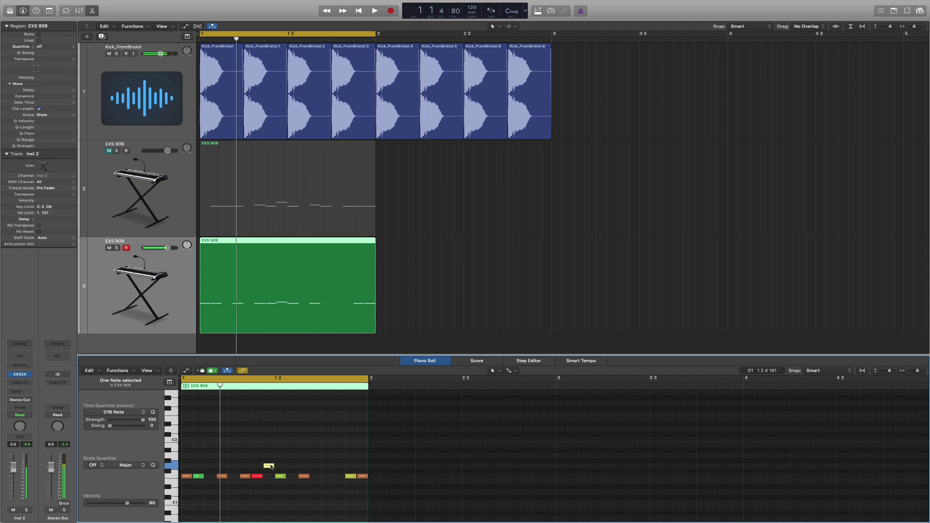
key("space")
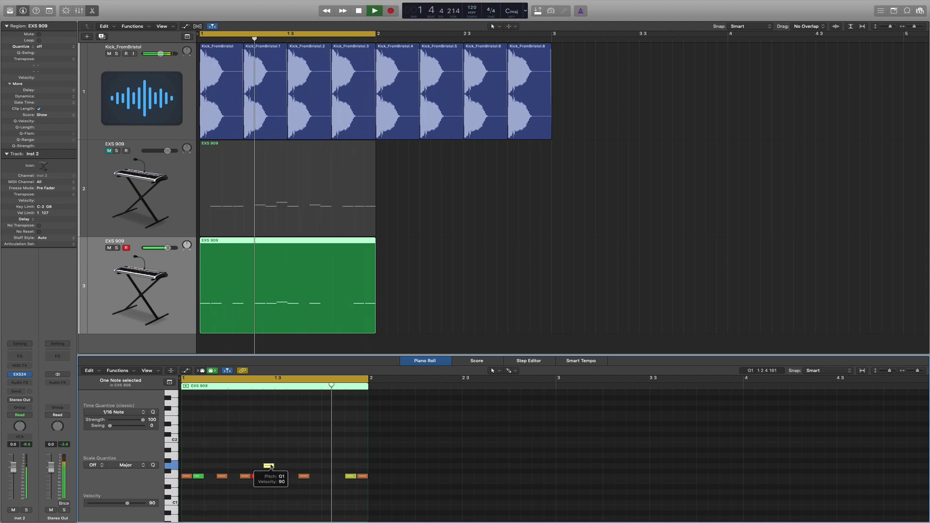
key("space")
Copy the G1 note to 1 3 4 and 1 4 2, and play the loop to check them
left_click_drag(271, 467, 316, 466)
key("space")
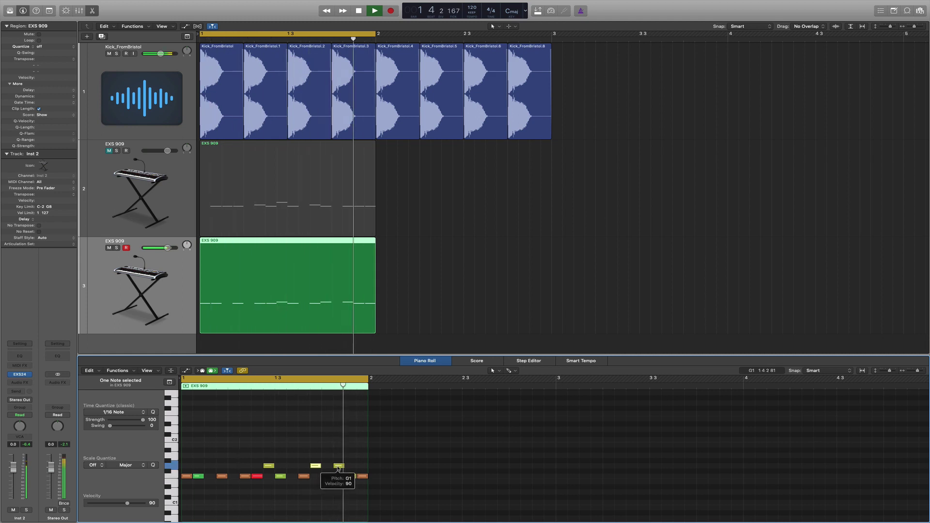
left_click(329, 469)
key("space")
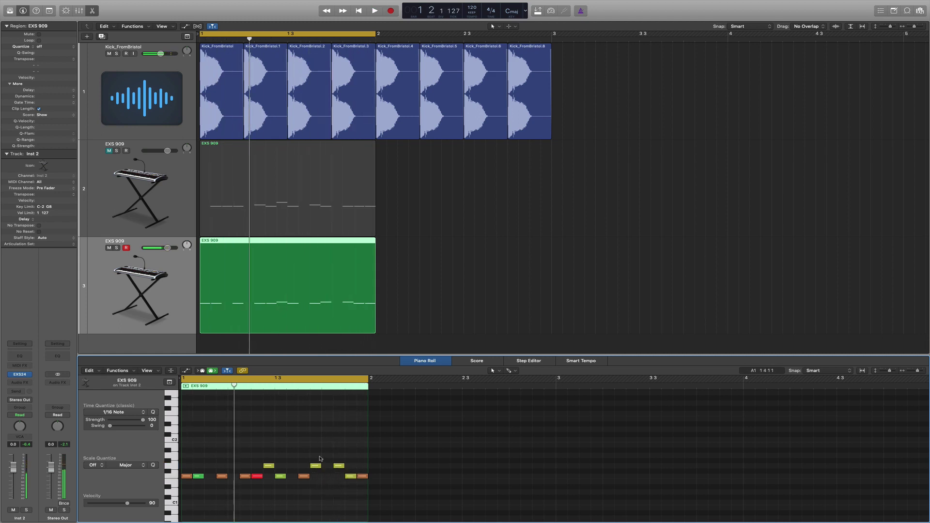
Set the last G1 note at 1 4 2 to velocity 50 and check it in playback
left_click(338, 465)
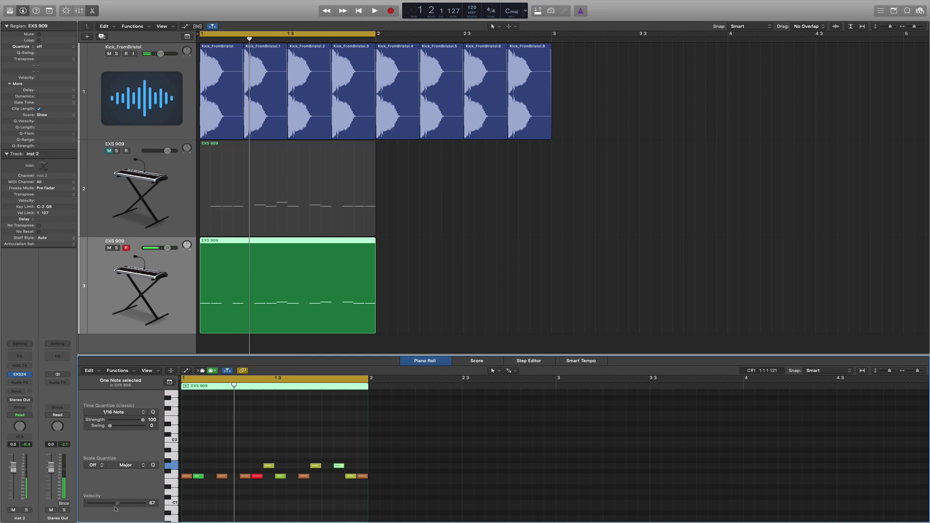
left_click_drag(115, 508, 111, 509)
key("space")
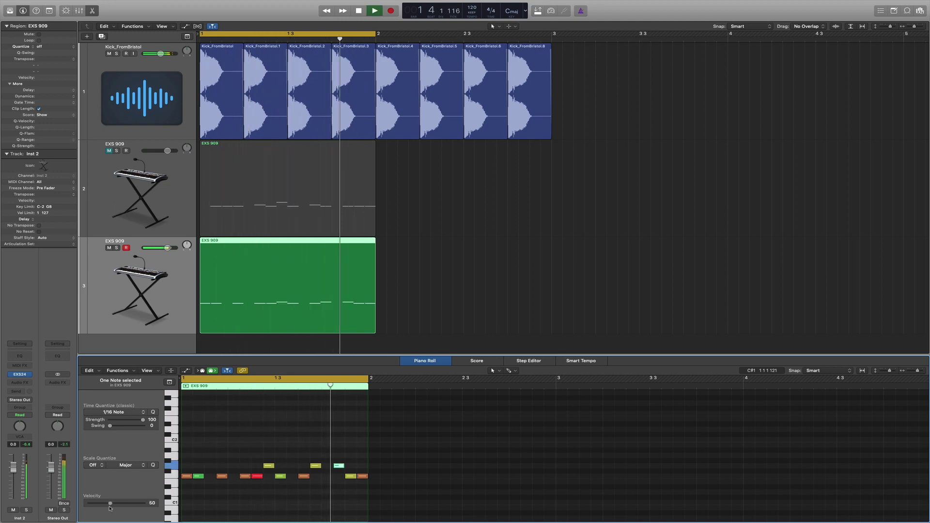
key("space")
Apply 1/16 quantize with swing 49 to all notes of the second pattern and audition the groove
left_click(348, 484)
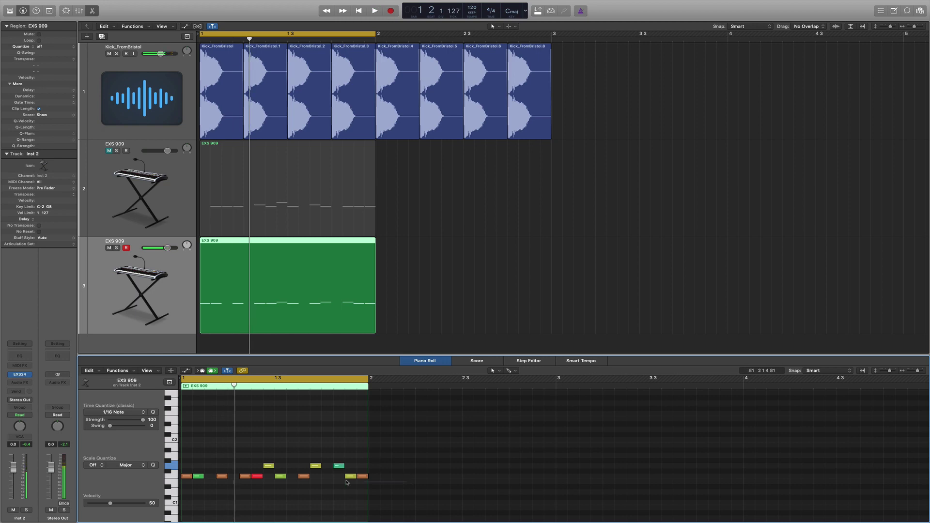
left_click_drag(172, 465, 172, 478)
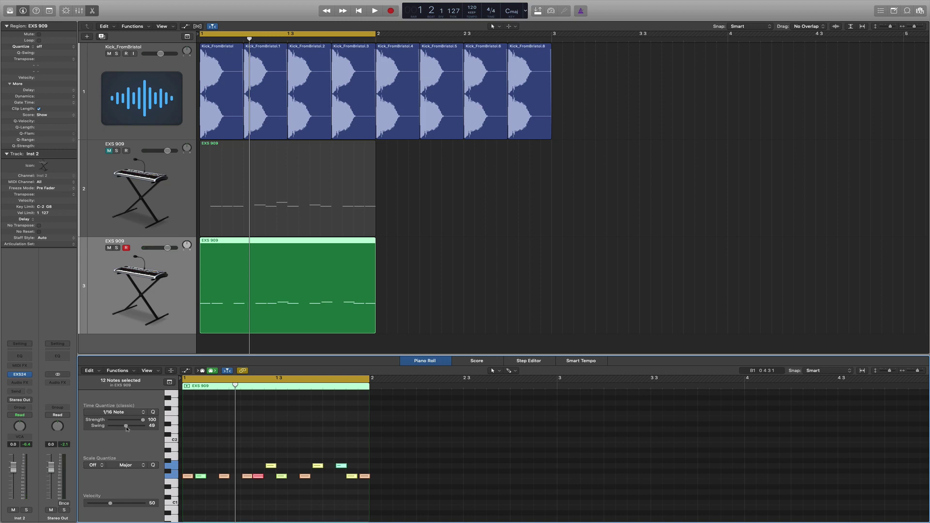
key("space")
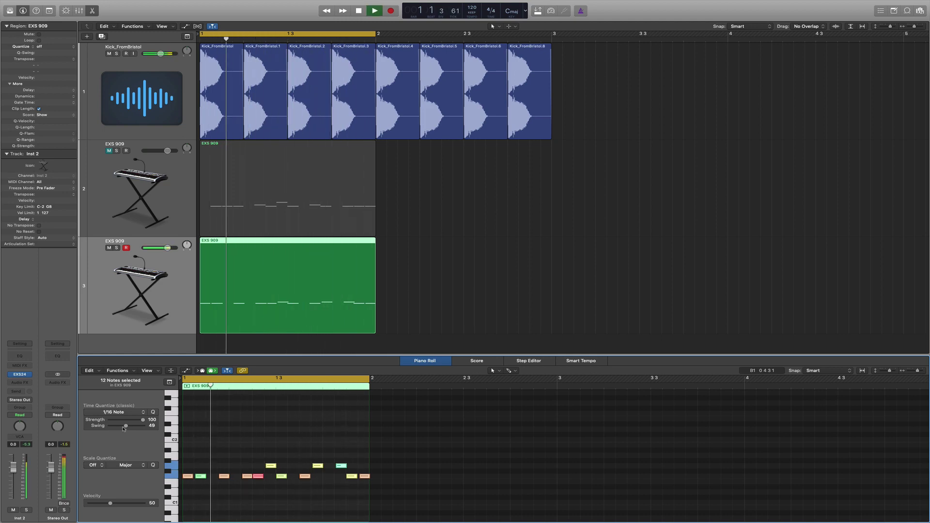
key("space")
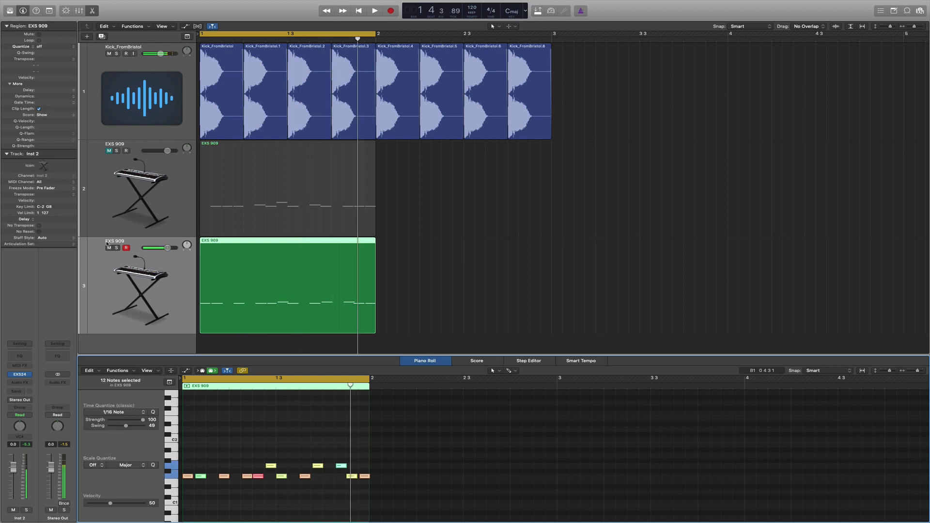
Switch from the second pattern to the first EXS 909 track and set the 1/16 swing of all its notes to 38 during playback
key("ctrl+m")
left_click(138, 208)
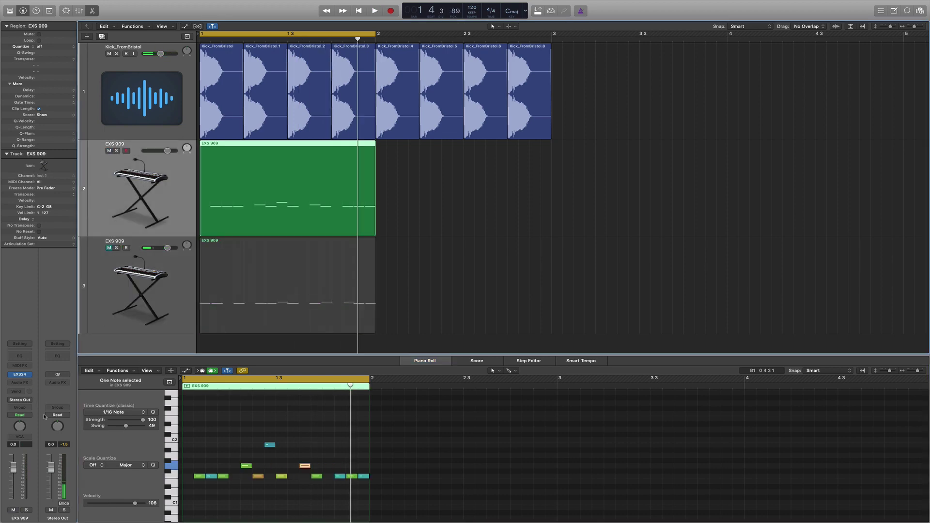
left_click_drag(197, 422, 429, 512)
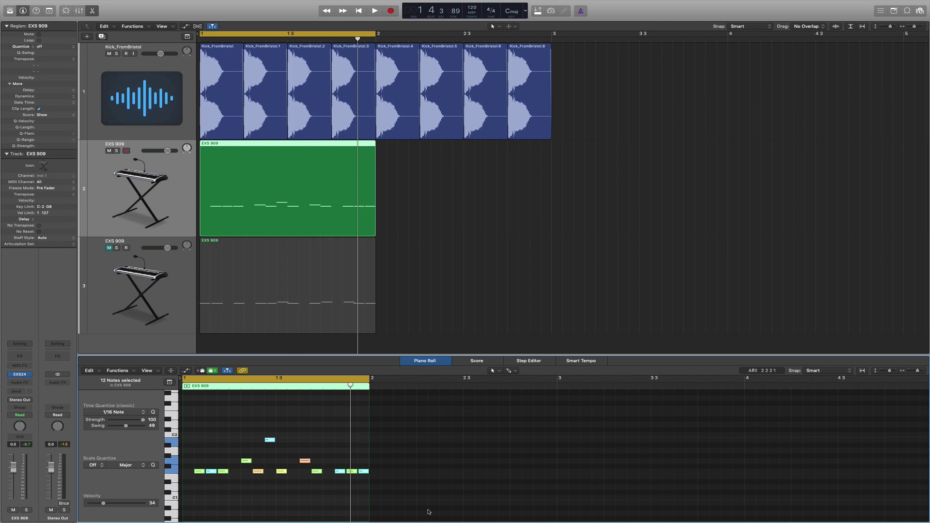
key("space")
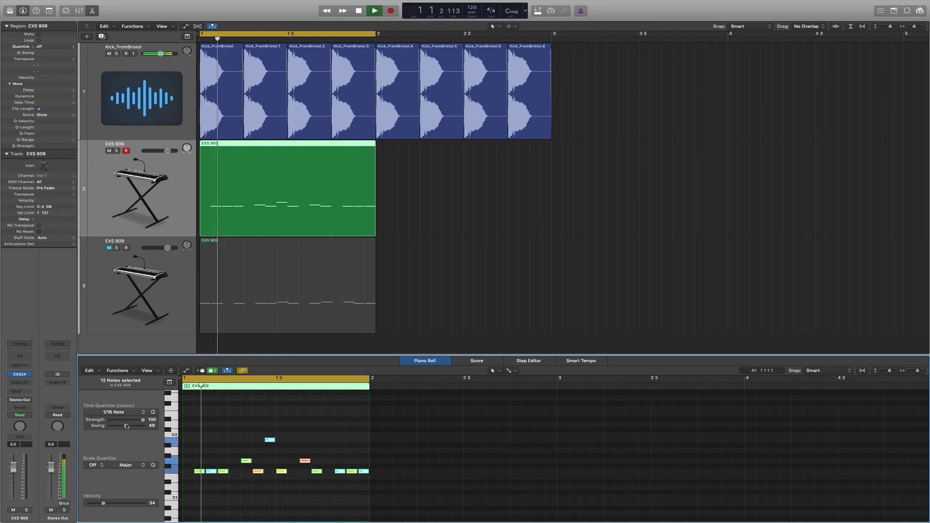
left_click_drag(126, 426, 123, 426)
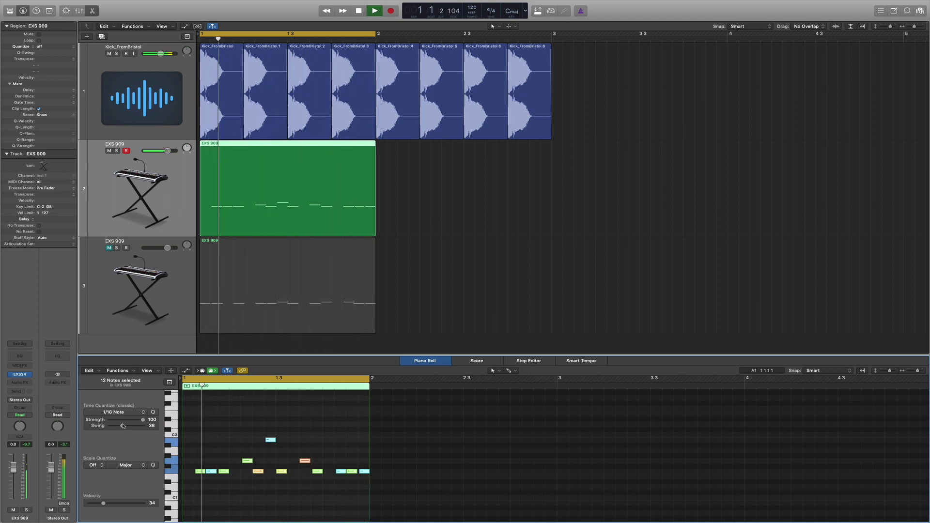
key("space")
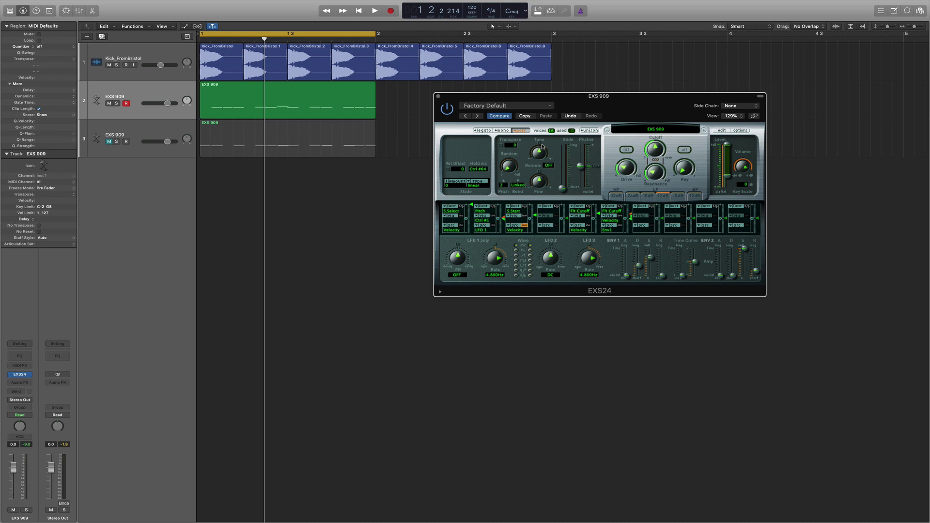
Set the first EXS 909 track's sampler to mono and try its Tune control while the loop plays
left_click(503, 130)
key("space")
left_click_drag(542, 155, 537, 169)
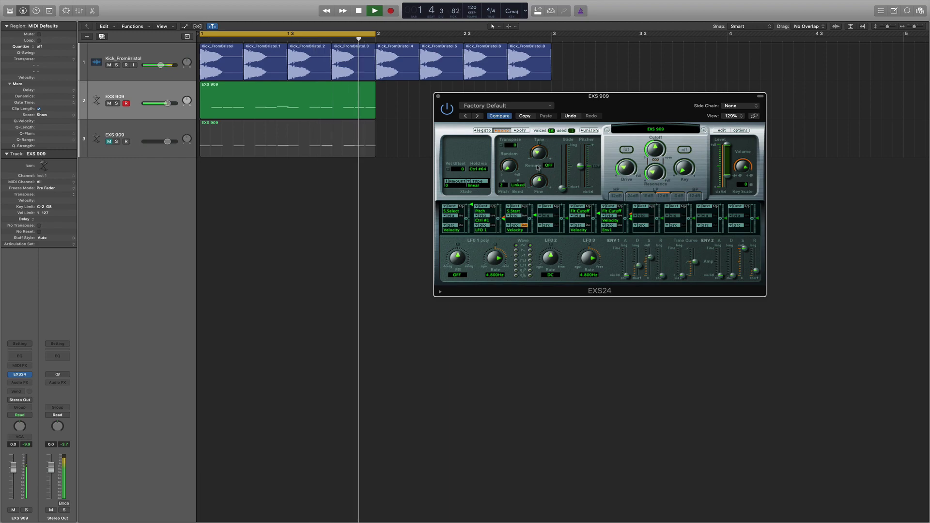
key("space")
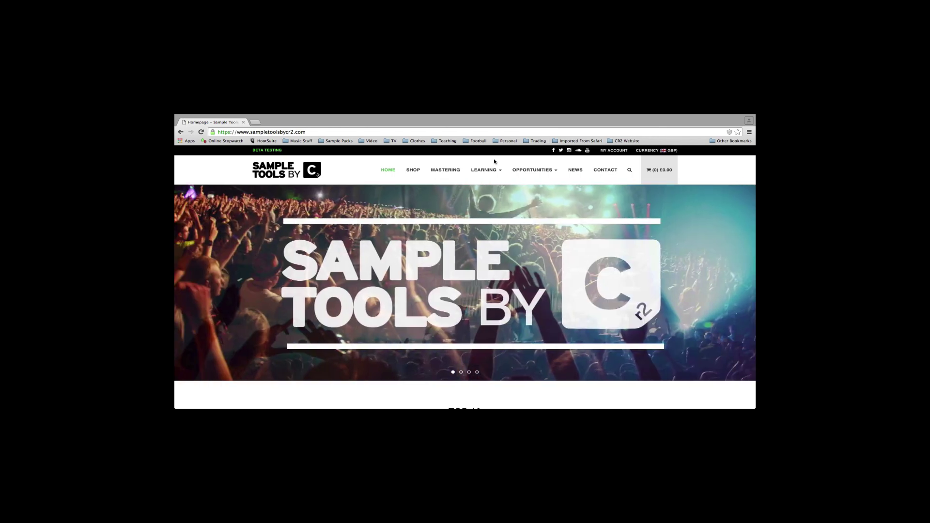
Open the Mastering page of the Sample Tools by Cr2 website and look through the listed services
left_click(446, 171)
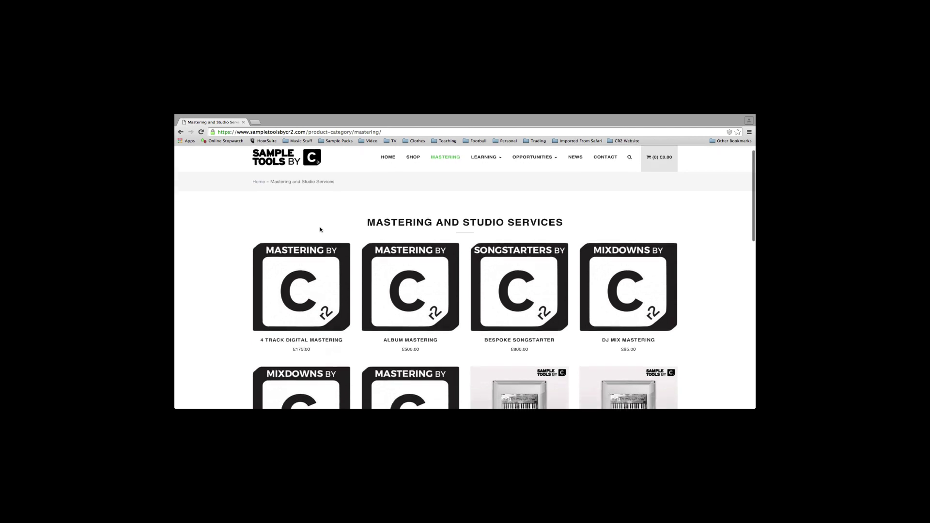
scroll(321, 229, "down", 4)
scroll(320, 230, "down", 6)
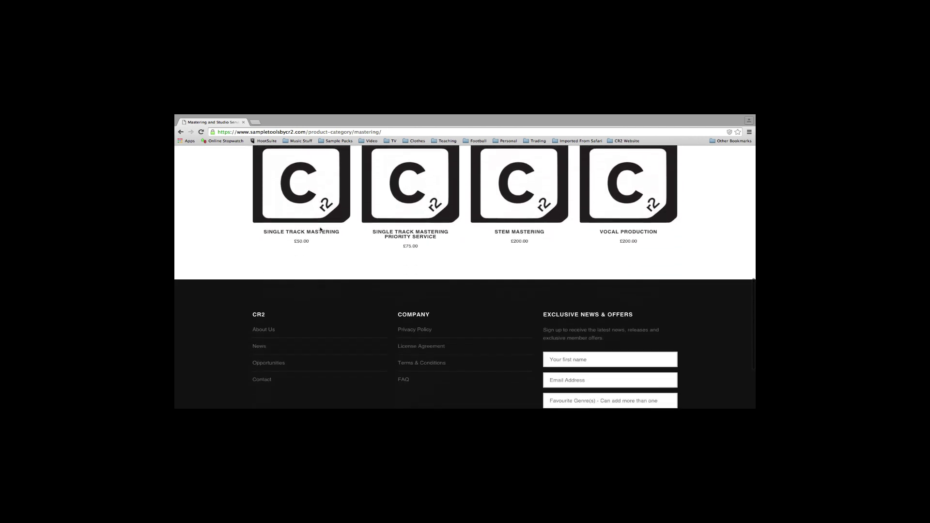